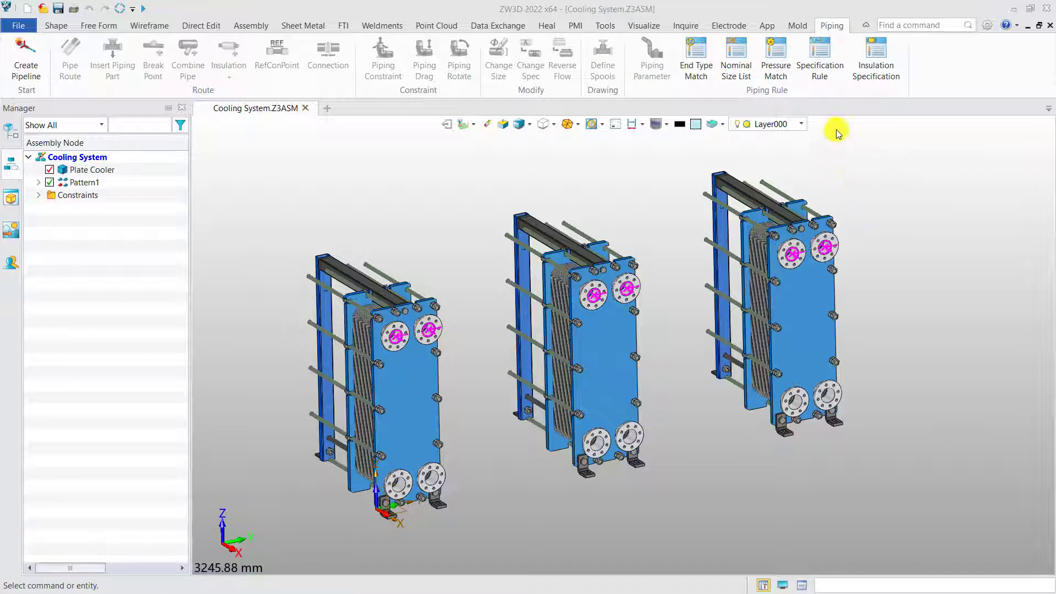
Check GB-Template1 and generate its spec with Concentric reducer, Flange and Pipe rules included
left_click(828, 80)
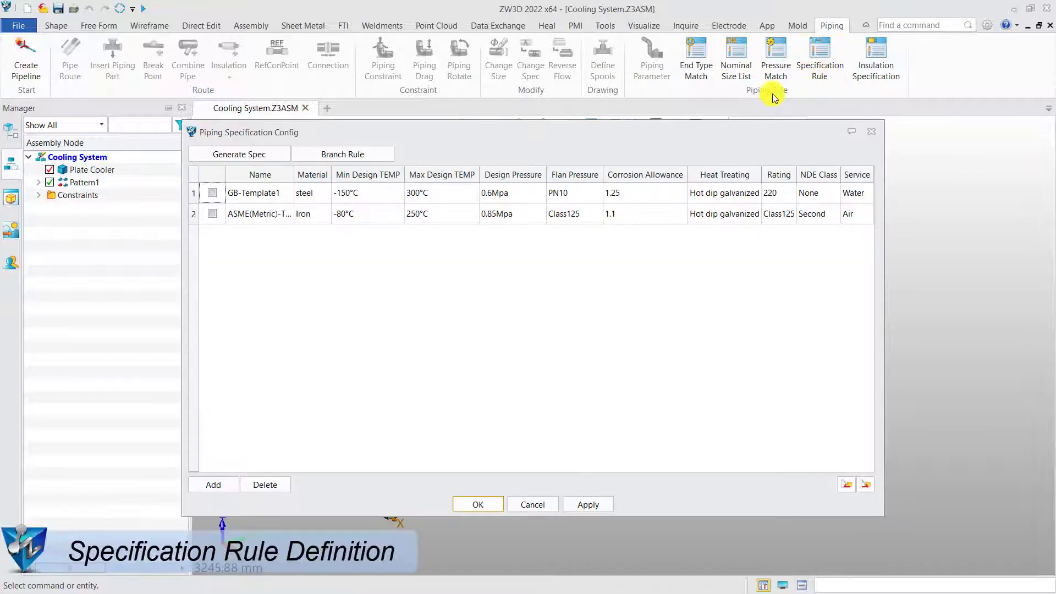
left_click(213, 193)
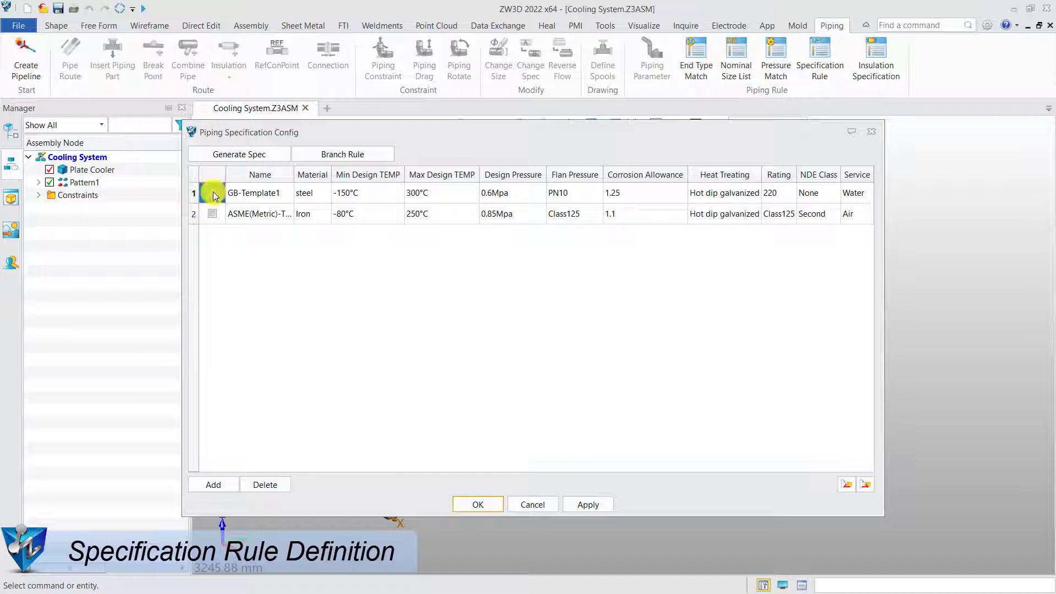
left_click(228, 156)
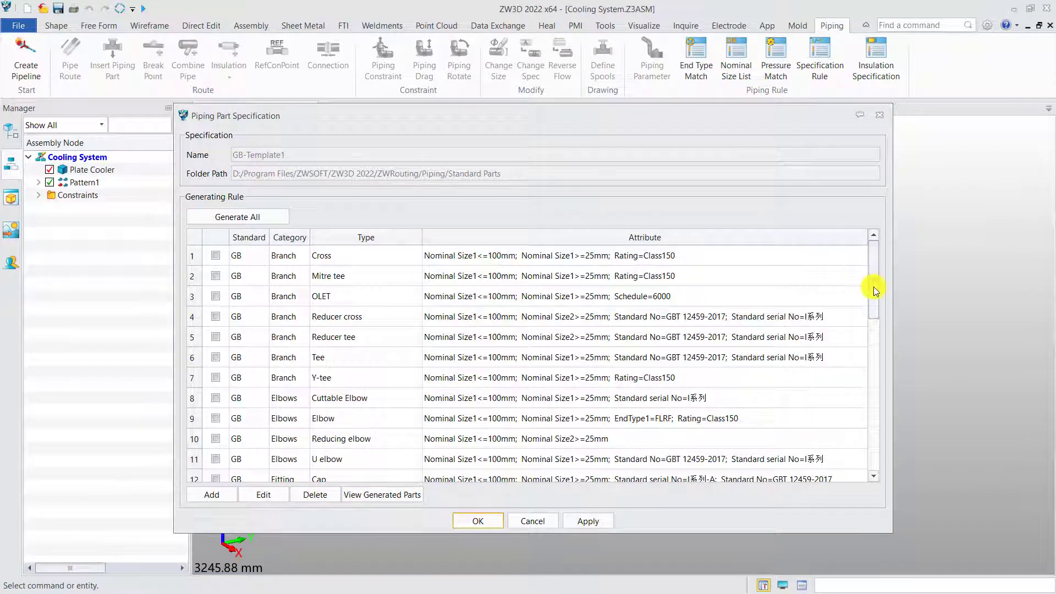
left_click_drag(876, 291, 870, 382)
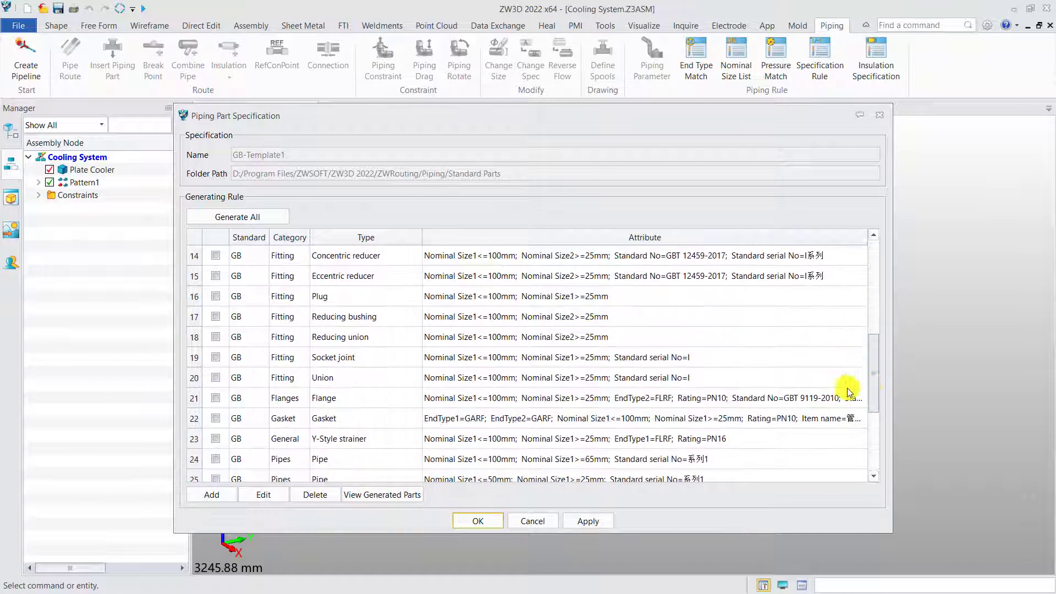
left_click(198, 461)
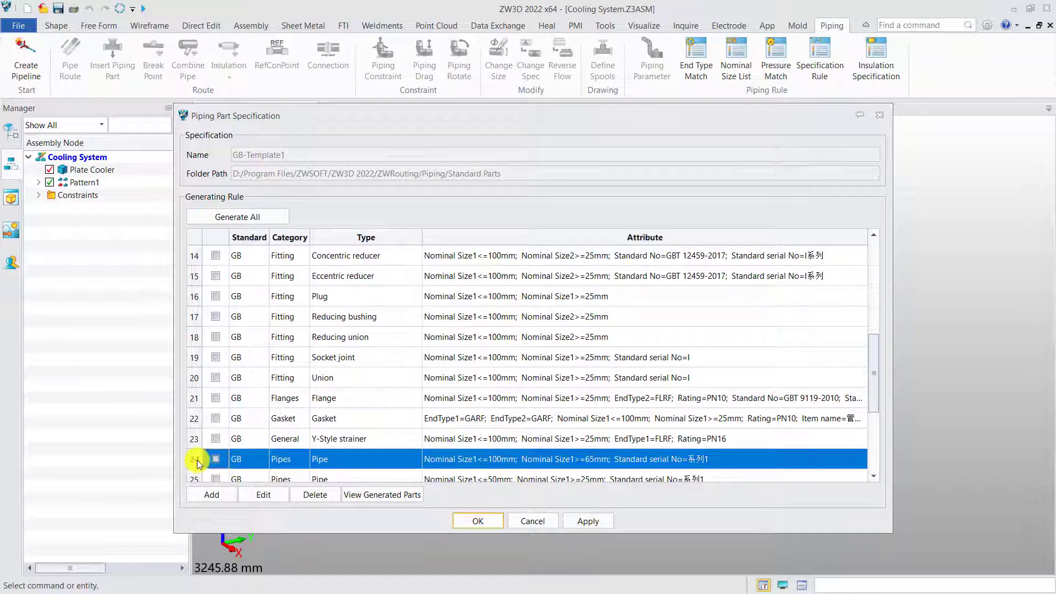
left_click(192, 403)
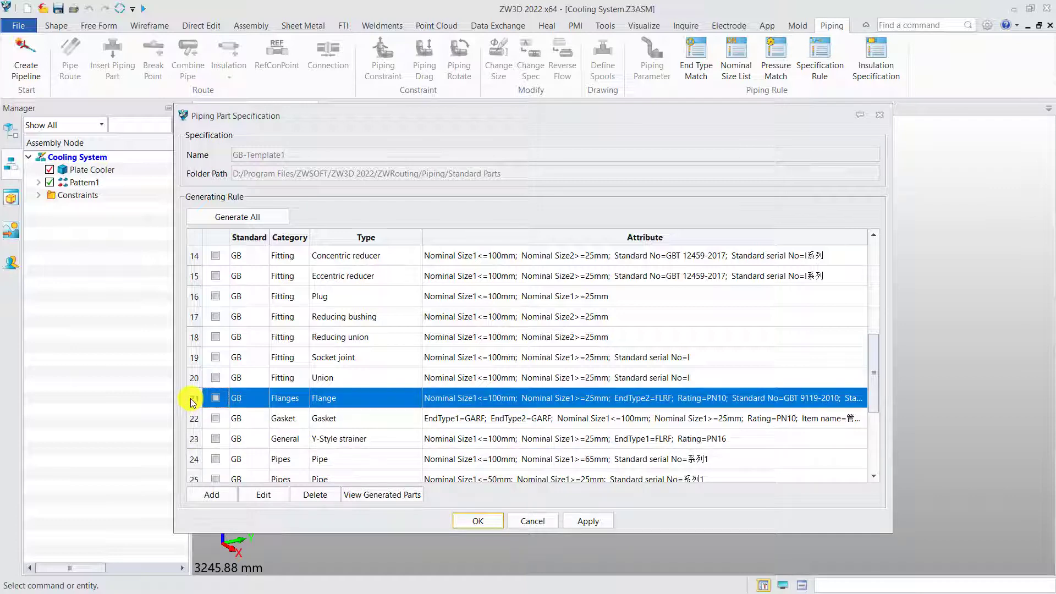
left_click(191, 257)
left_click(214, 255)
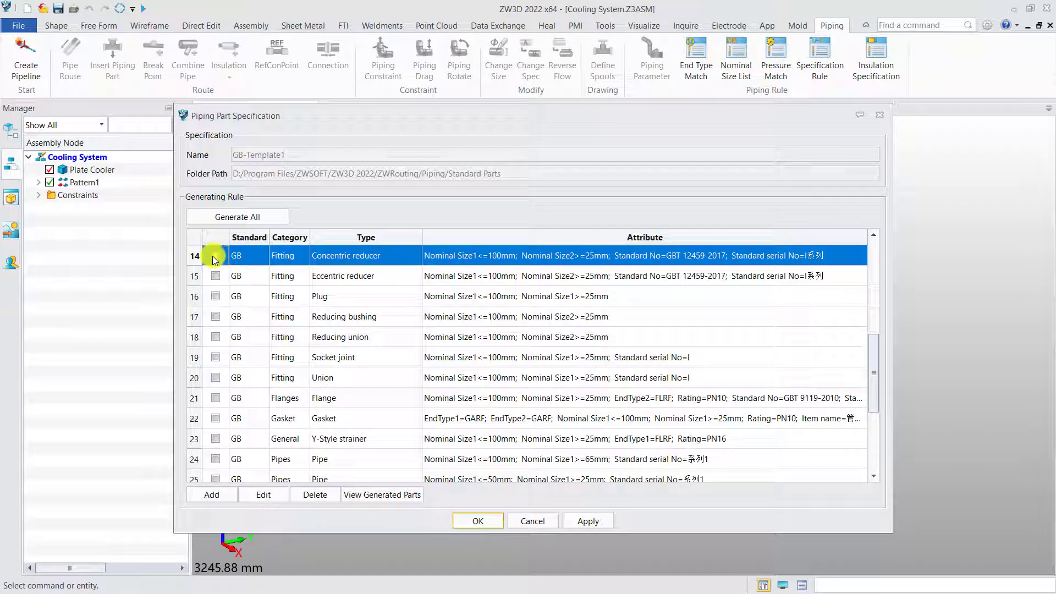
left_click(215, 398)
left_click(217, 459)
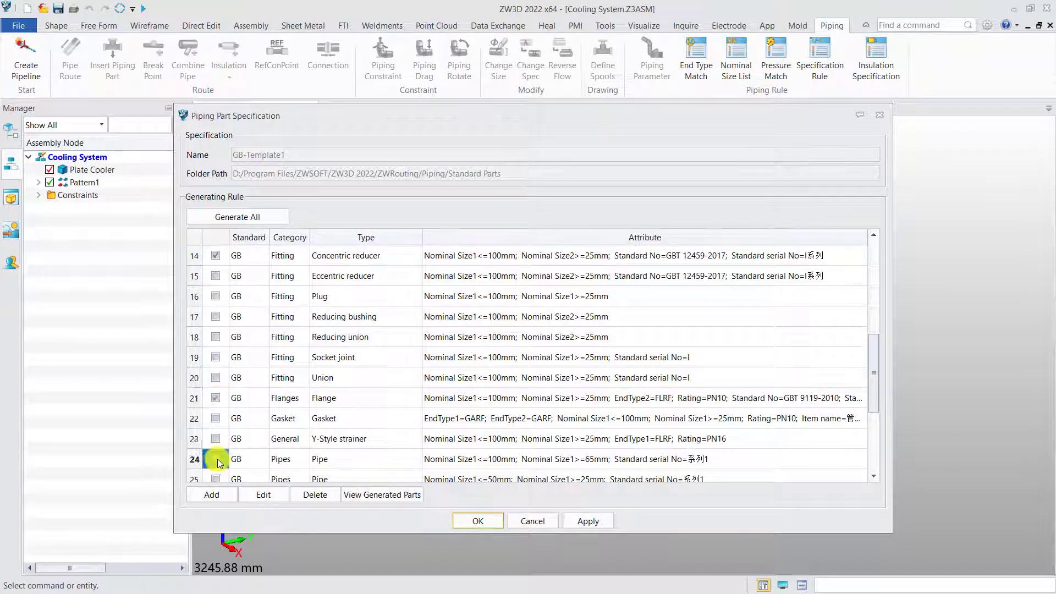
Review the generated standard parts list and confirm the GB-Template1 part rules
left_click(382, 494)
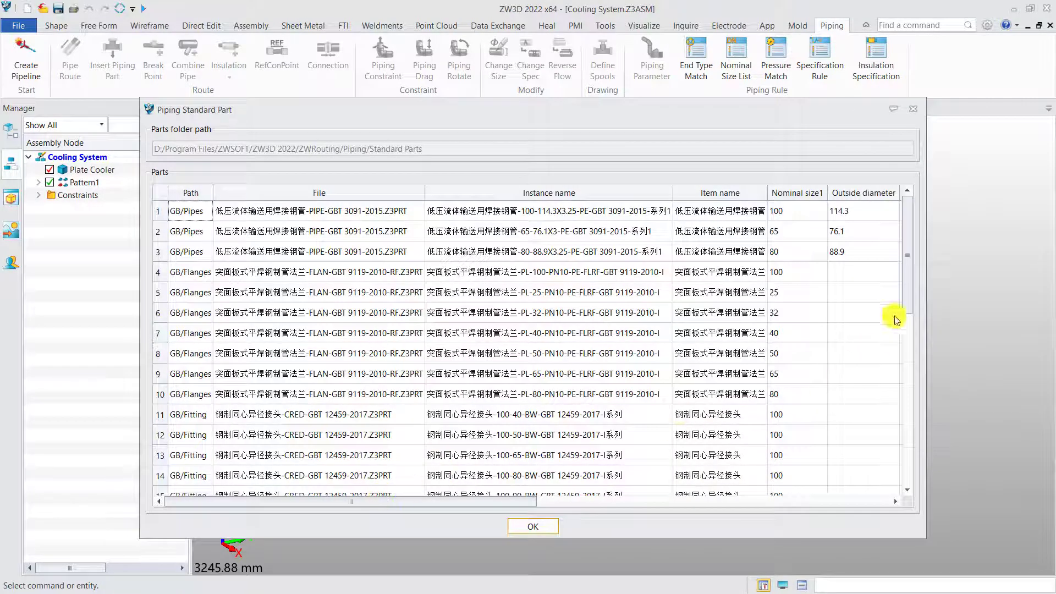
scroll(902, 334, "down", 7)
left_click(545, 526)
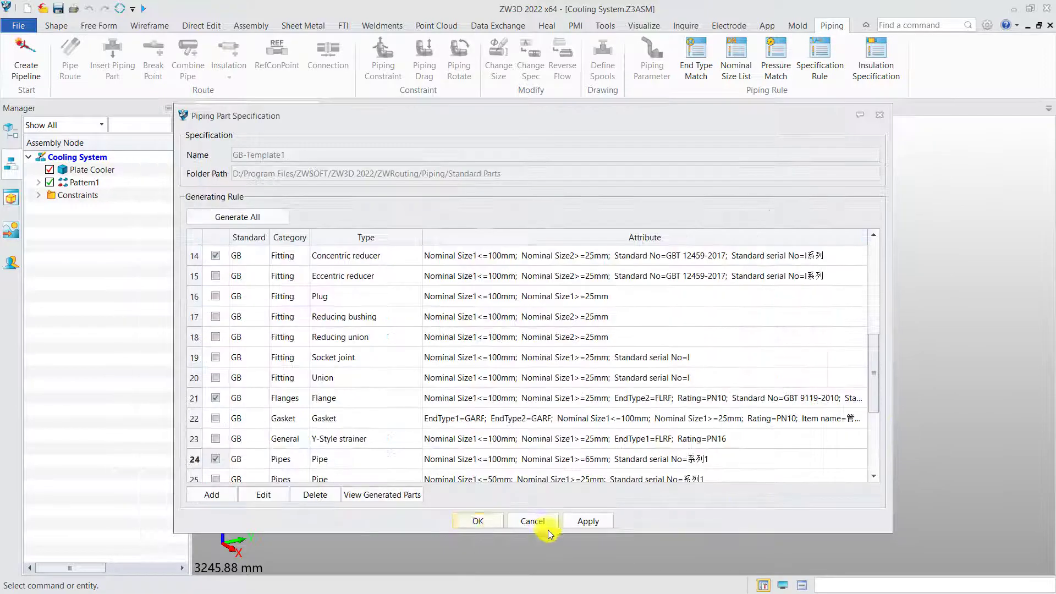
left_click(487, 524)
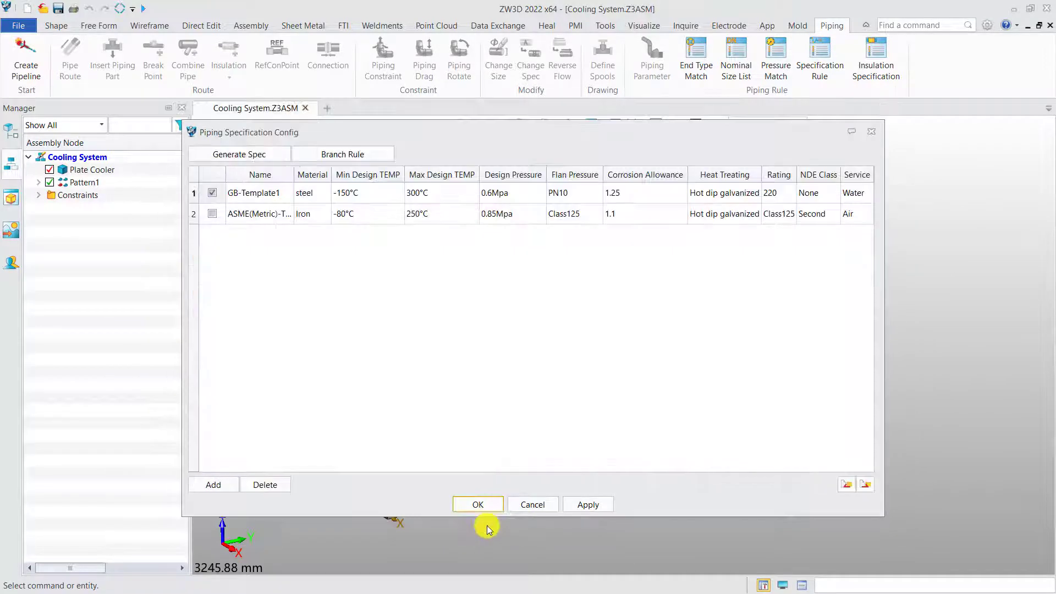
Review GB-Template1's branch rules in Matrix Structure View, then close the specification configuration
left_click(371, 158)
left_click(641, 528)
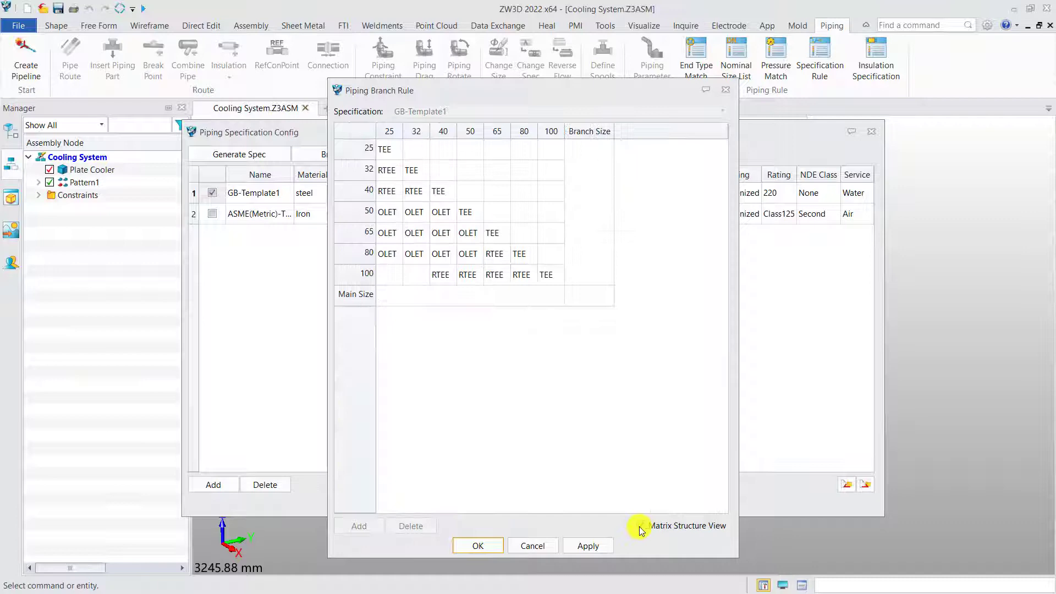
left_click(494, 543)
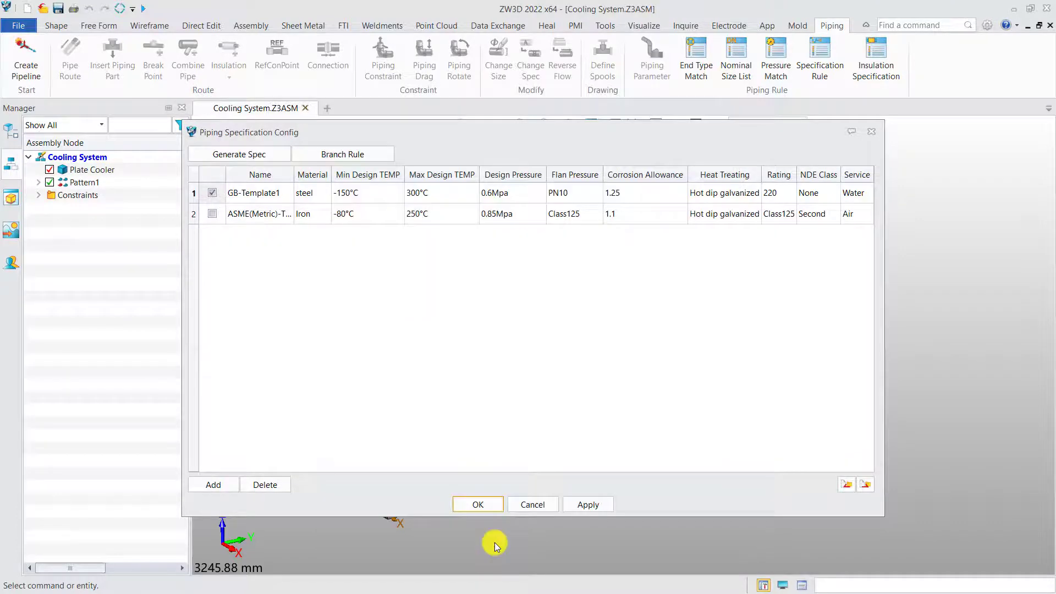
left_click(487, 506)
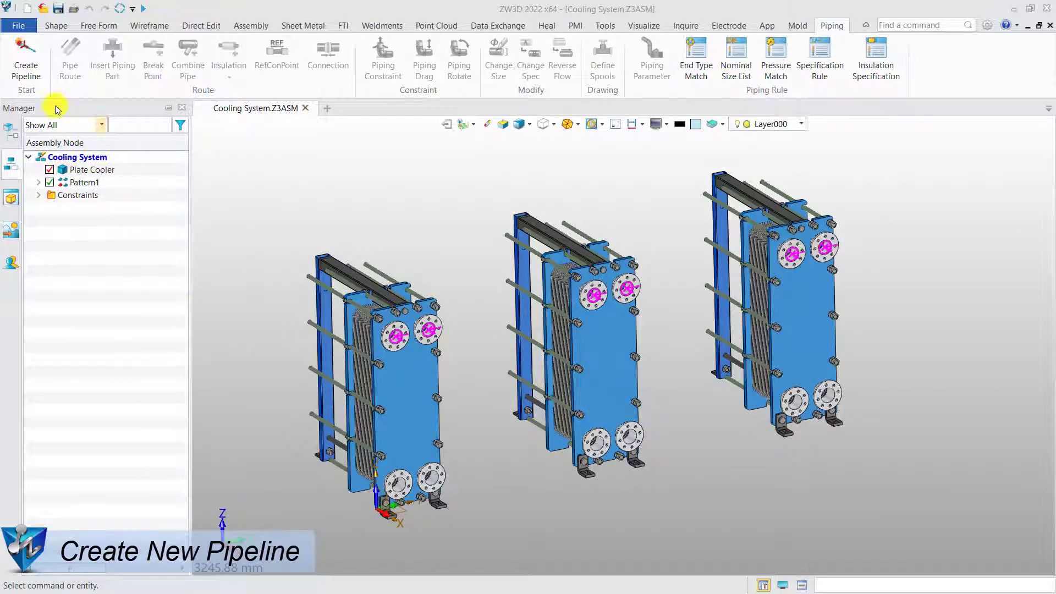
Name the new pipeline P01, make it specification driven at nominal size 100, and review its design rules
left_click(26, 80)
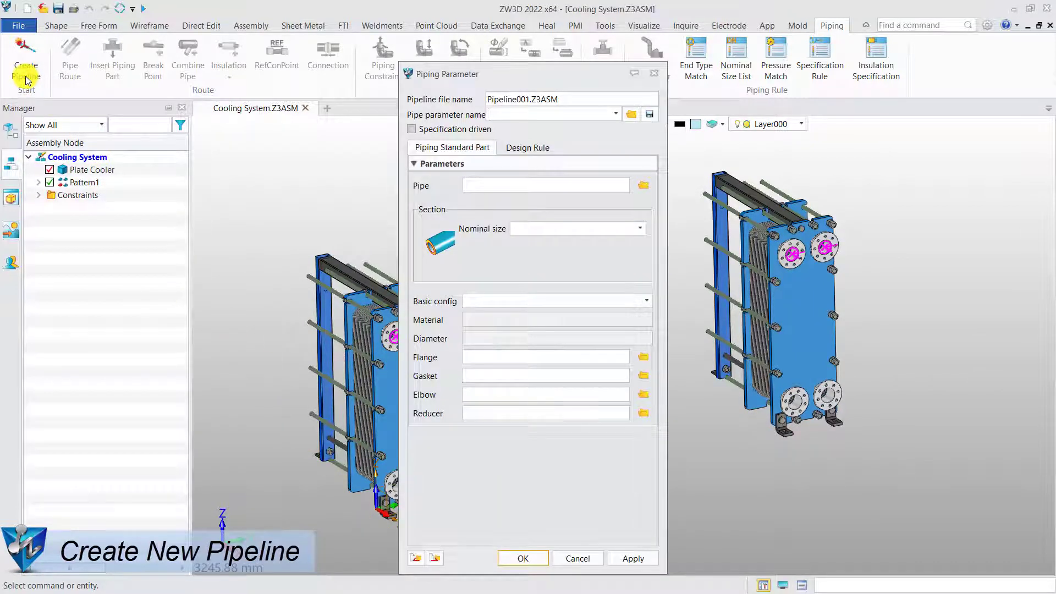
left_click_drag(559, 101, 480, 101)
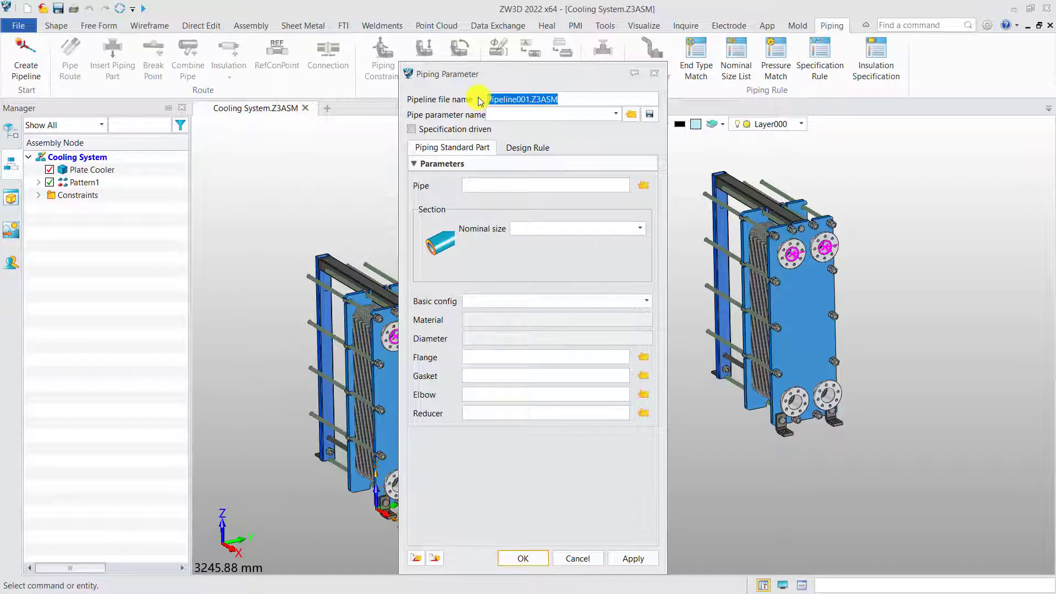
type("P01")
left_click(472, 129)
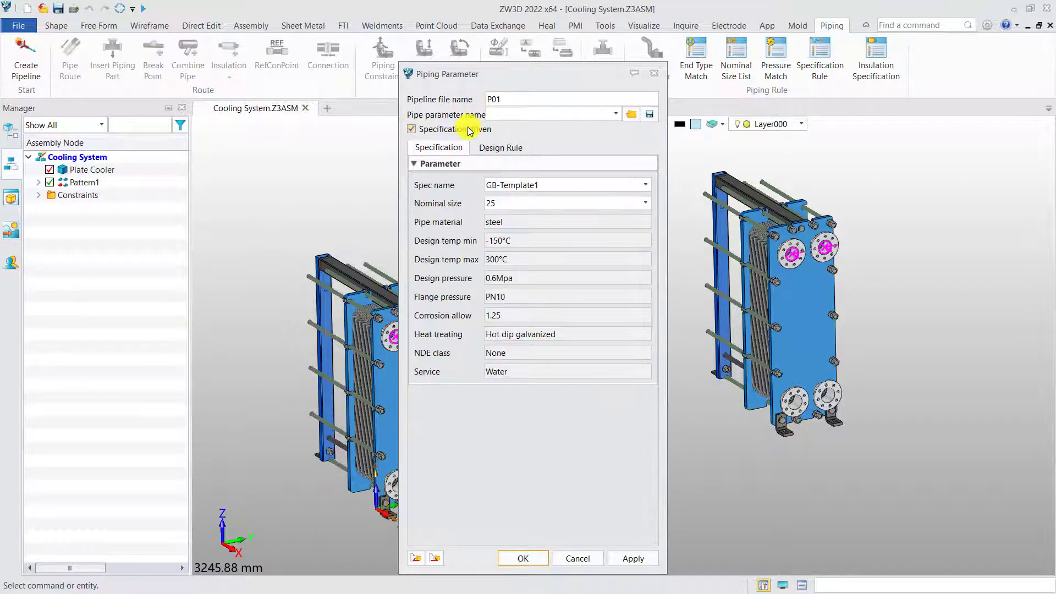
left_click(491, 204)
left_click(507, 279)
left_click(490, 149)
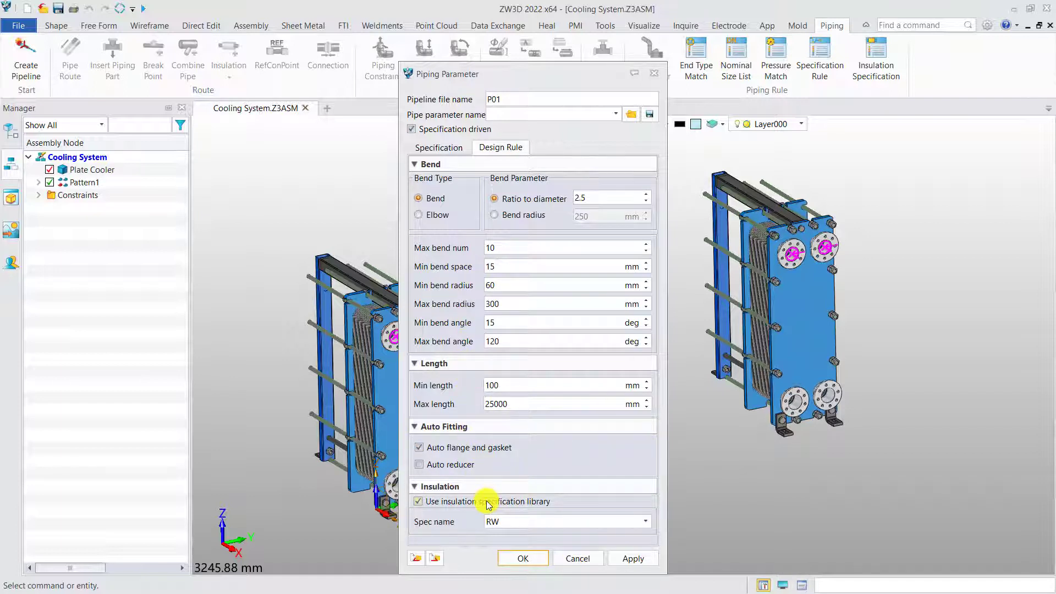
Create the P01 file and route a 1200 mm pipe from the left cooler's upper port
left_click(520, 557)
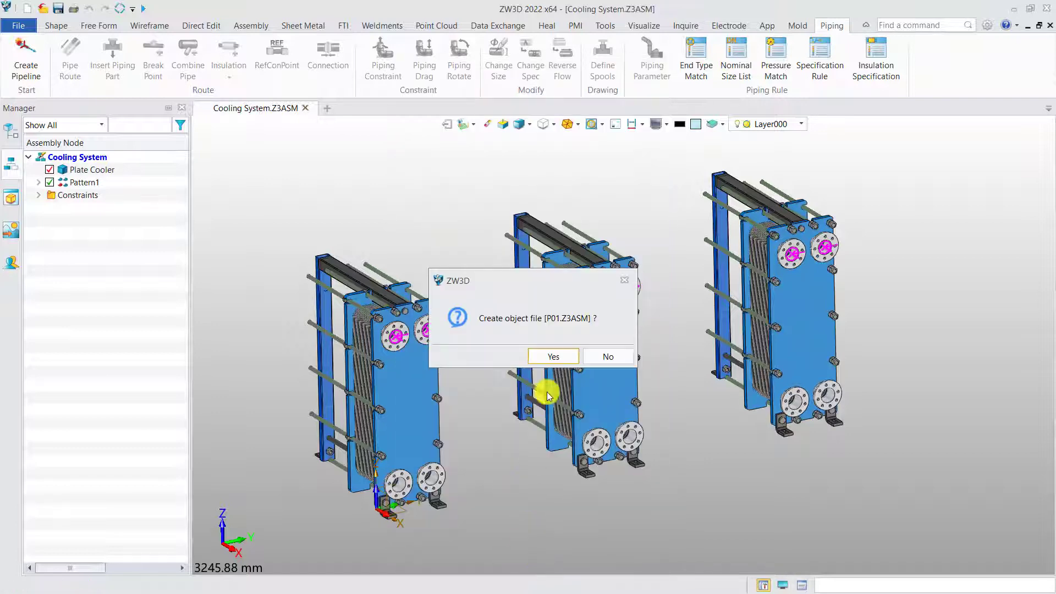
left_click(554, 357)
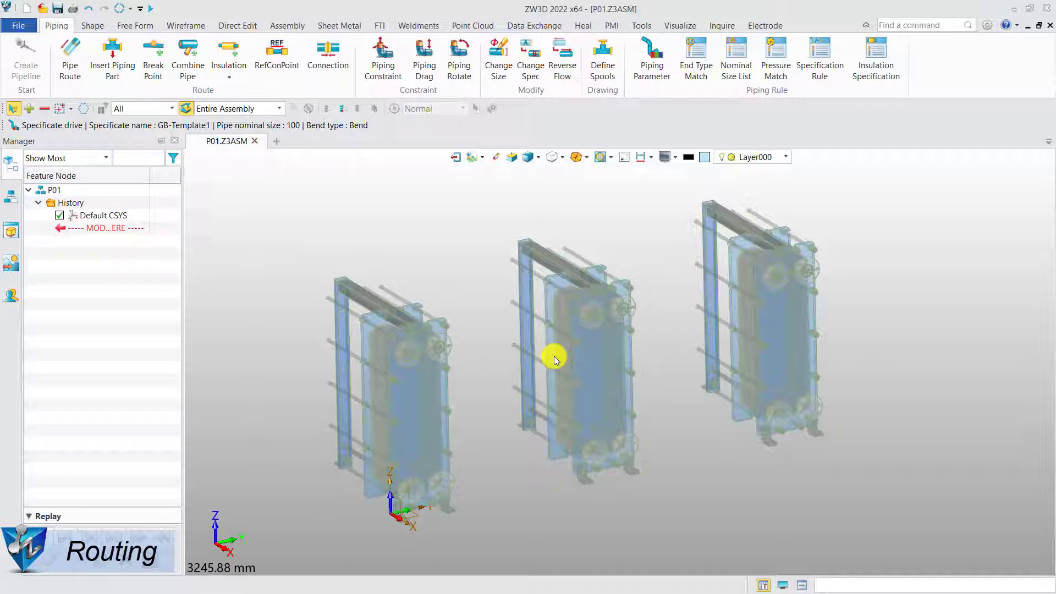
left_click(67, 71)
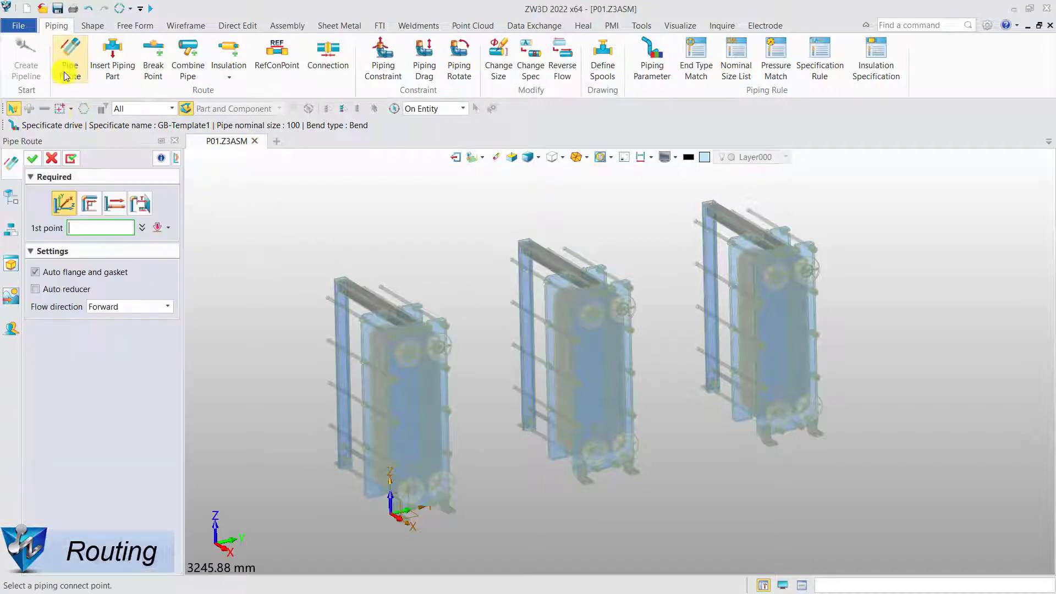
left_click(407, 353)
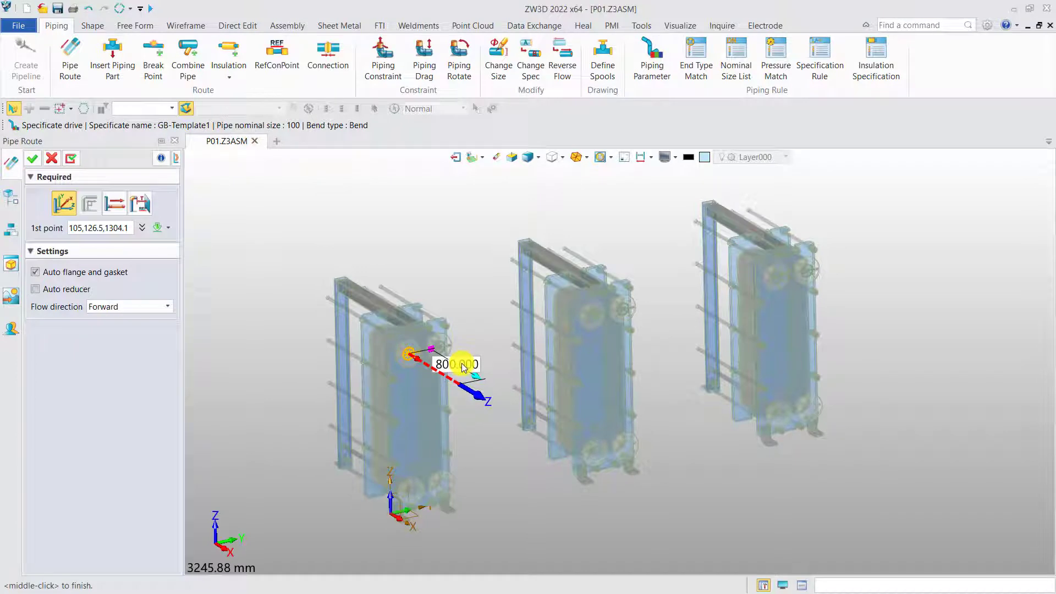
type("1200")
middle_click(463, 367)
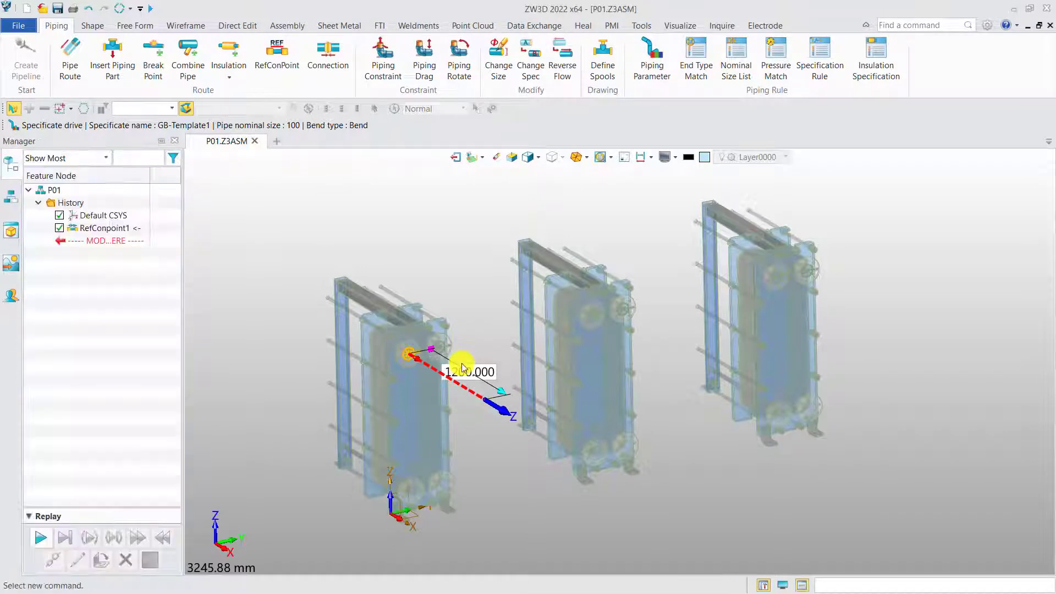
middle_click(464, 367)
Continue the route with a bend at the middle cooler, 470 mm and 710 mm runs to the right cooler
left_click(589, 379)
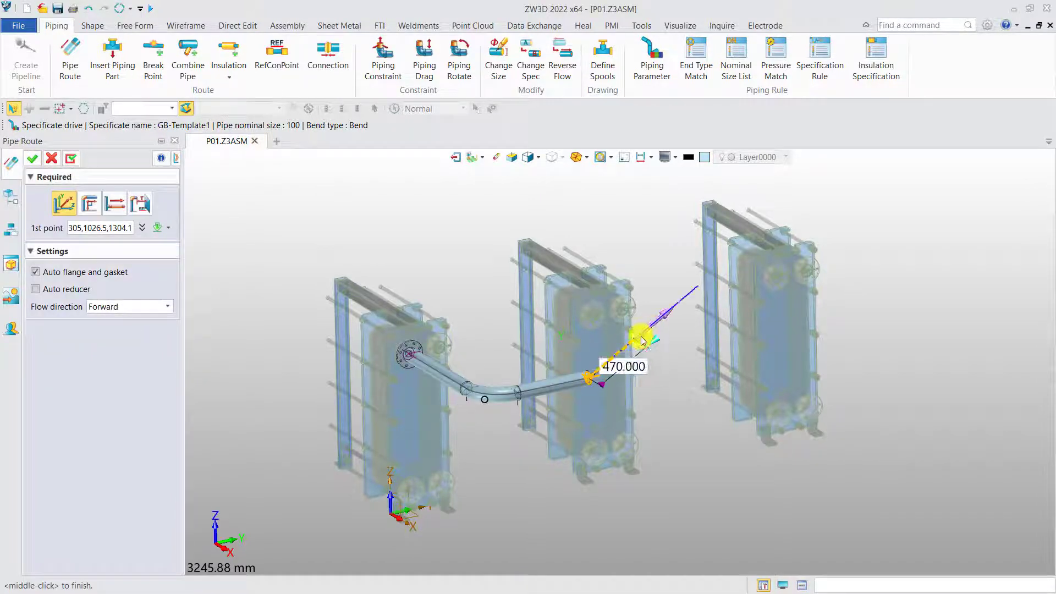
left_click(648, 329)
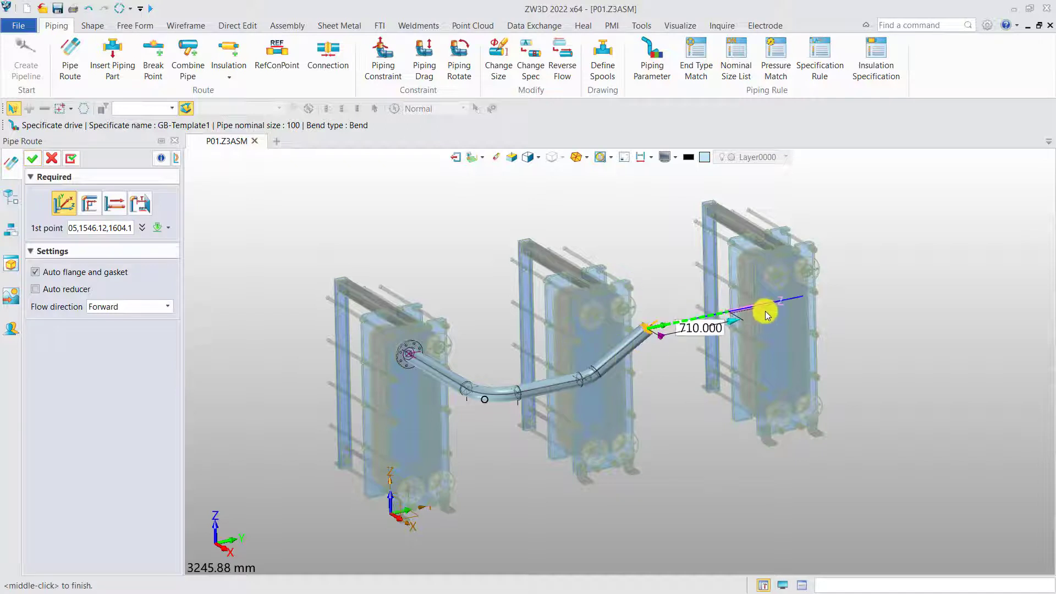
left_click(738, 314)
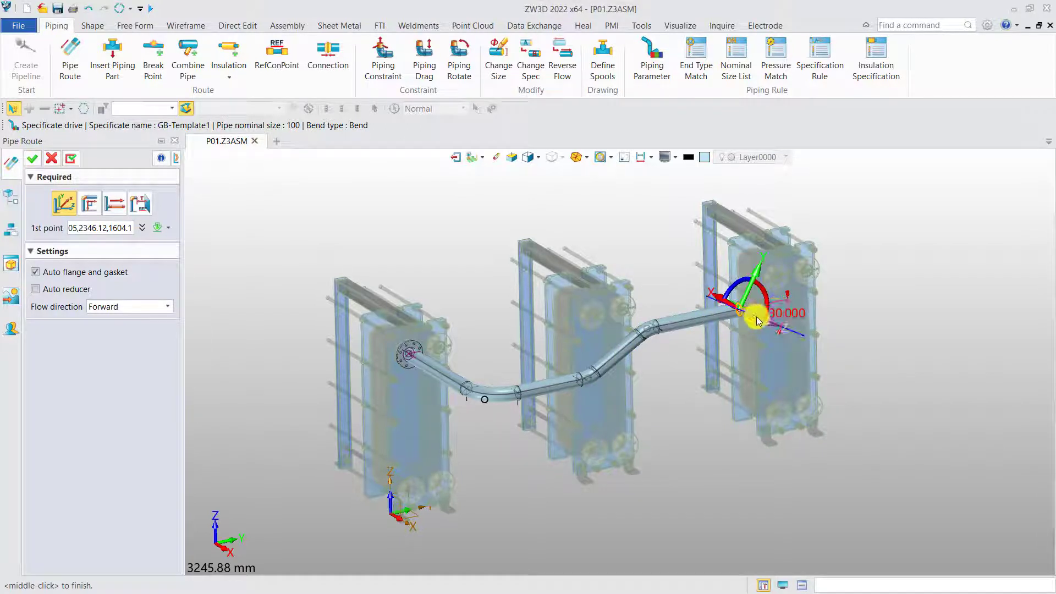
left_click(814, 316)
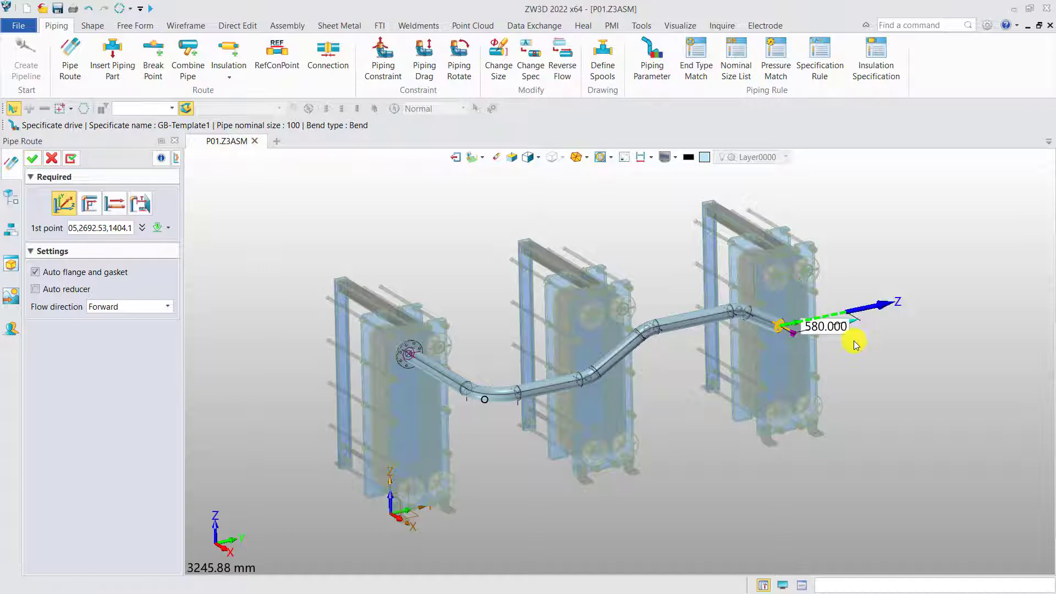
left_click(798, 309)
left_click(32, 159)
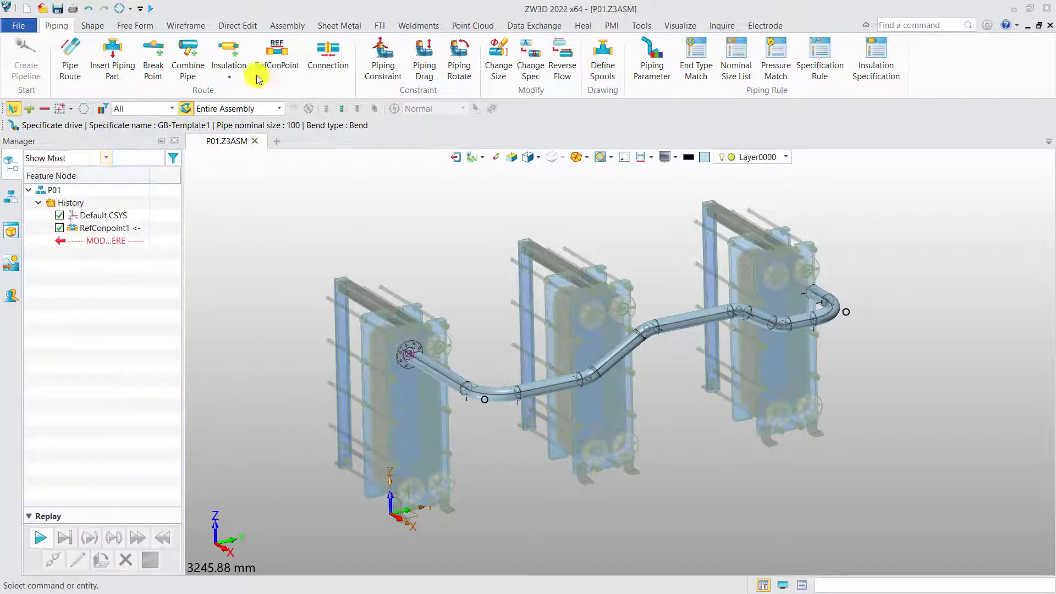
Add a reference connection point on the right cooler's flange, join the pipe end to it, and fit the view
left_click(277, 55)
middle_click(776, 236)
left_click(328, 55)
left_click(808, 273)
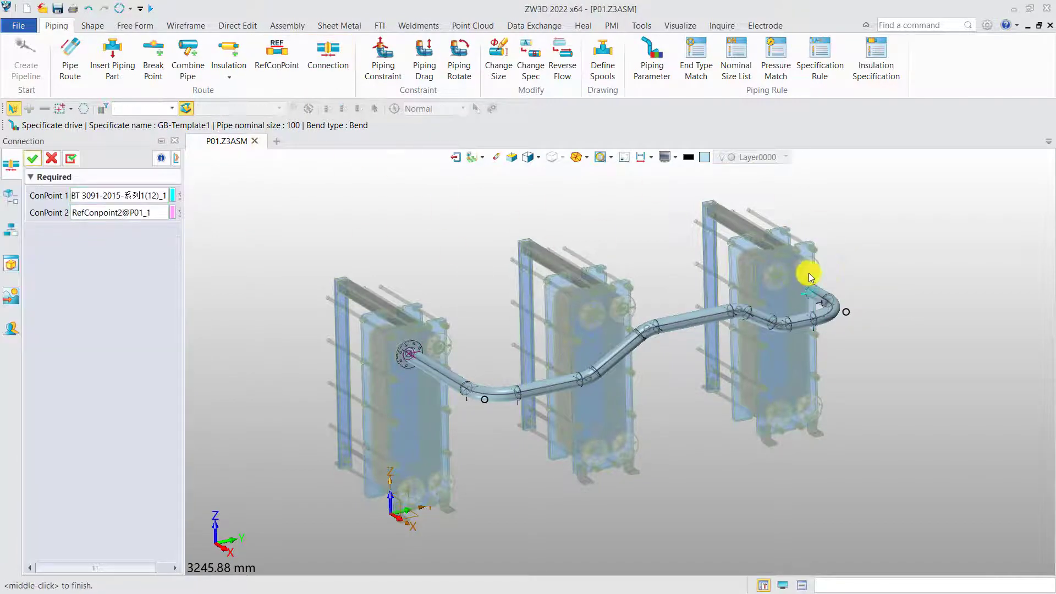
middle_click(855, 268)
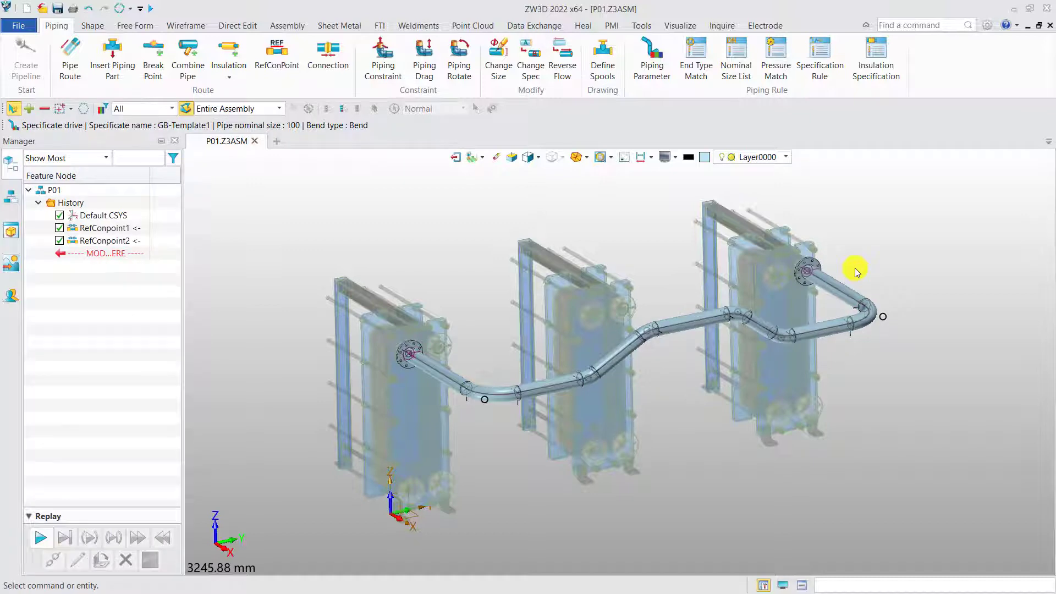
left_click_drag(845, 247, 785, 301)
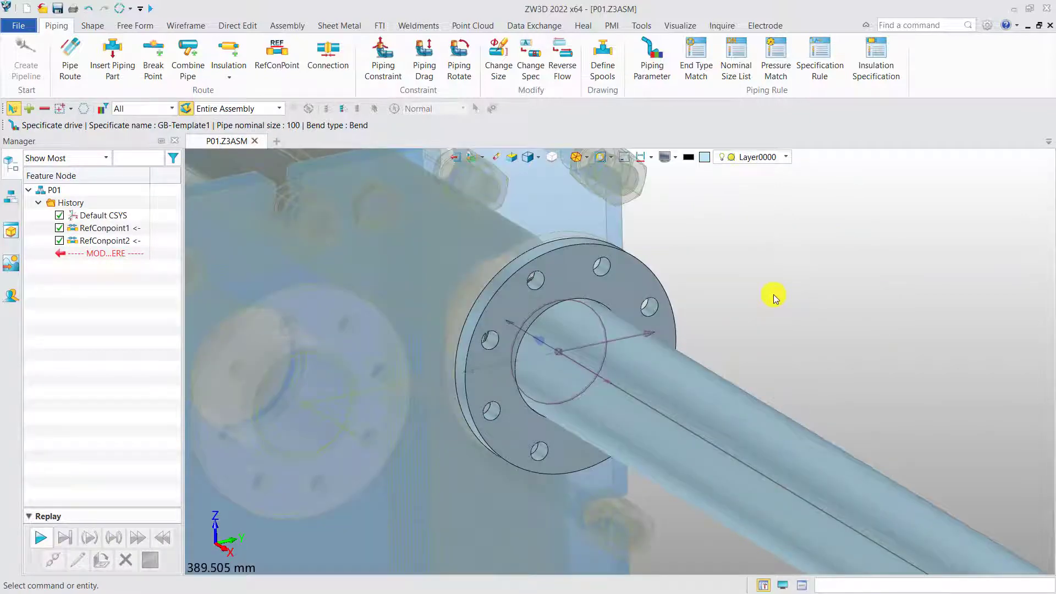
key("ctrl+f")
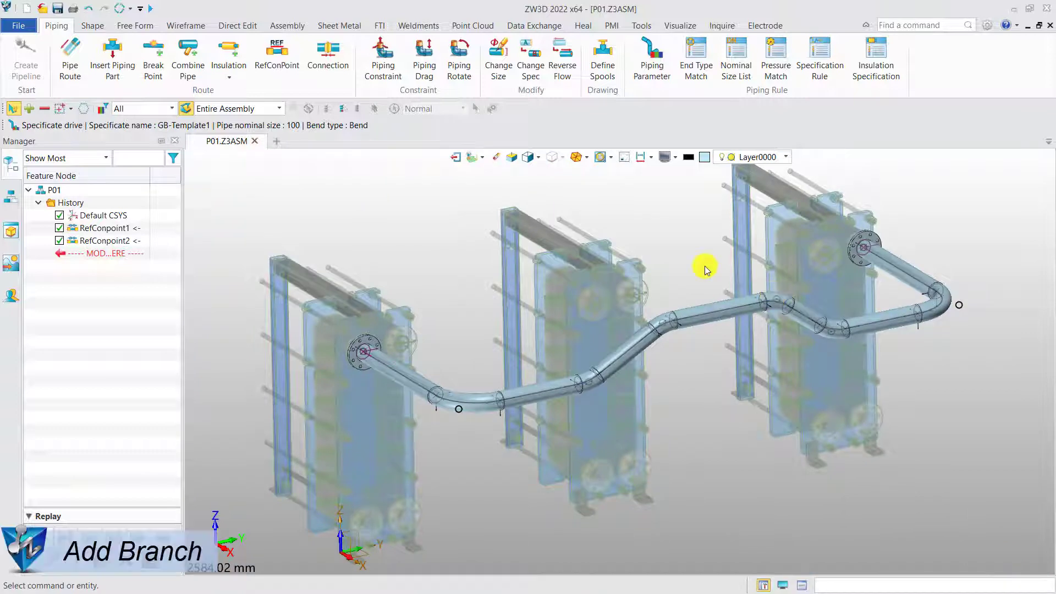
Change the pipeline's nominal size to 65
left_click(654, 61)
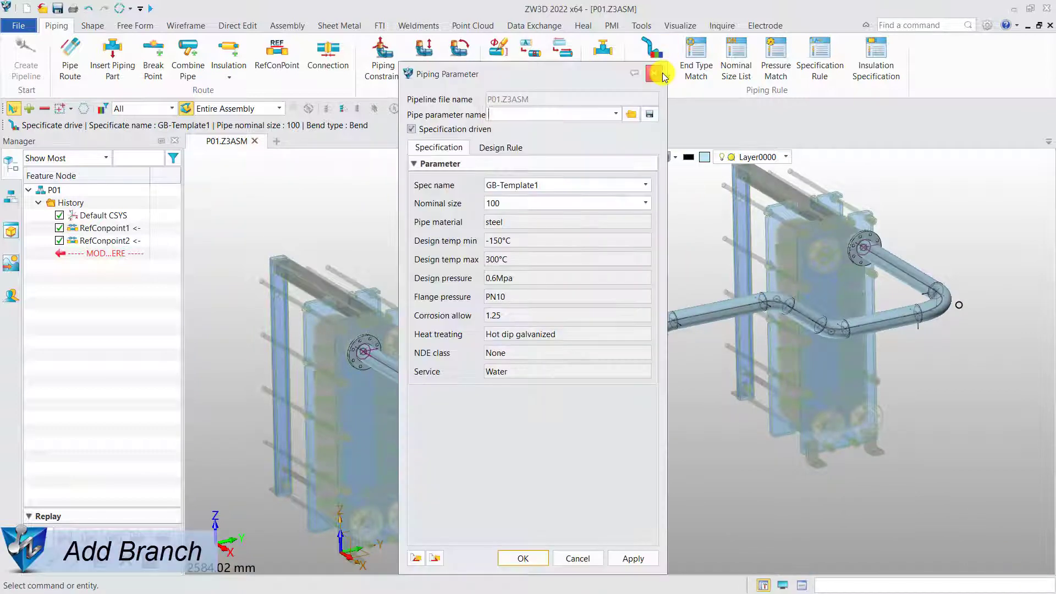
left_click(625, 203)
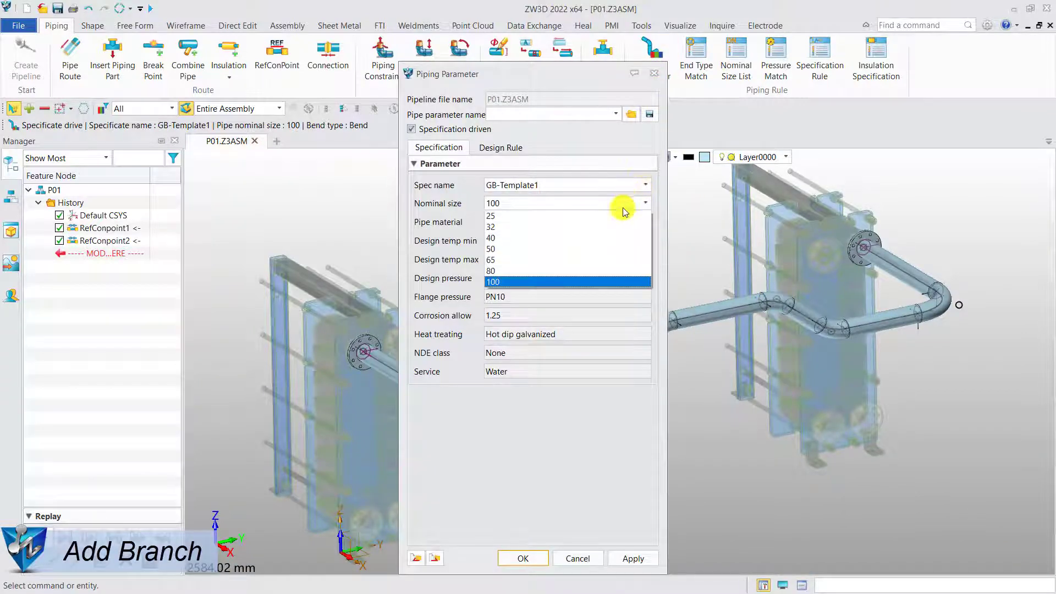
left_click(598, 257)
left_click(522, 558)
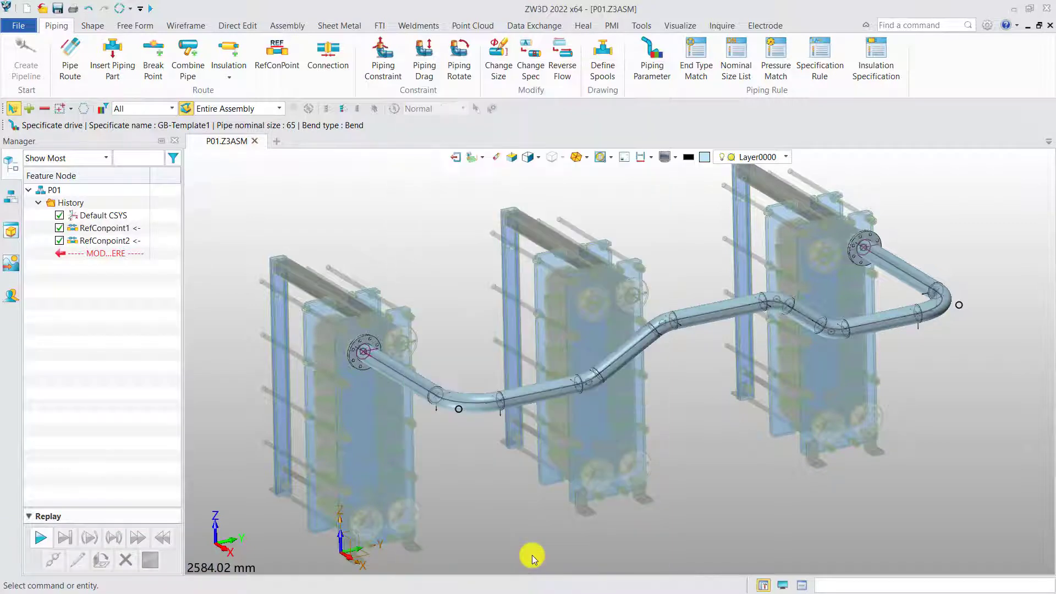
Route a branch from the middle pipe rising 620 mm, then bending into a 1140 mm run
left_click(69, 71)
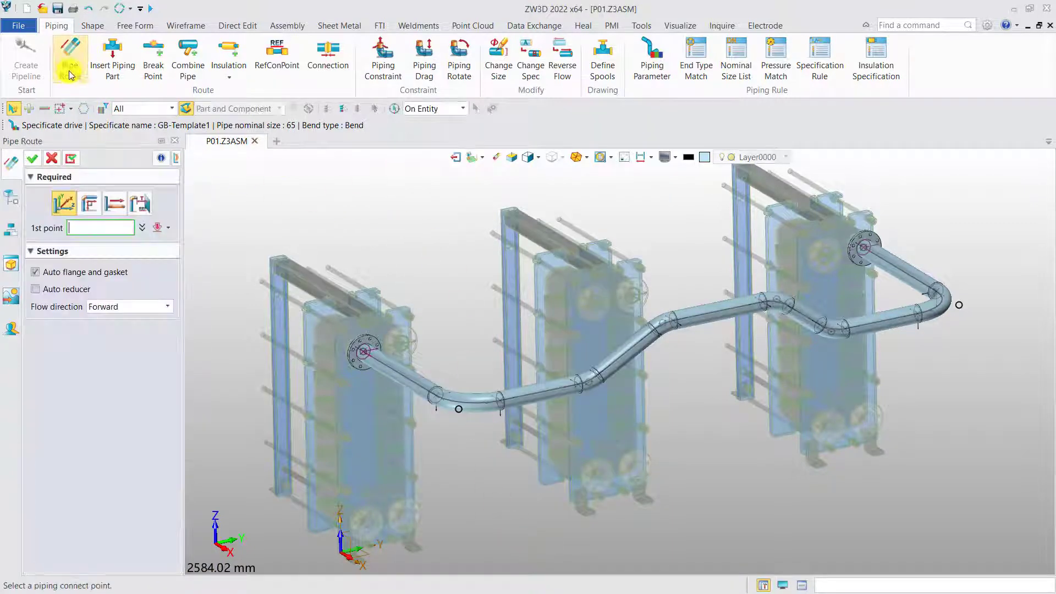
left_click(718, 312)
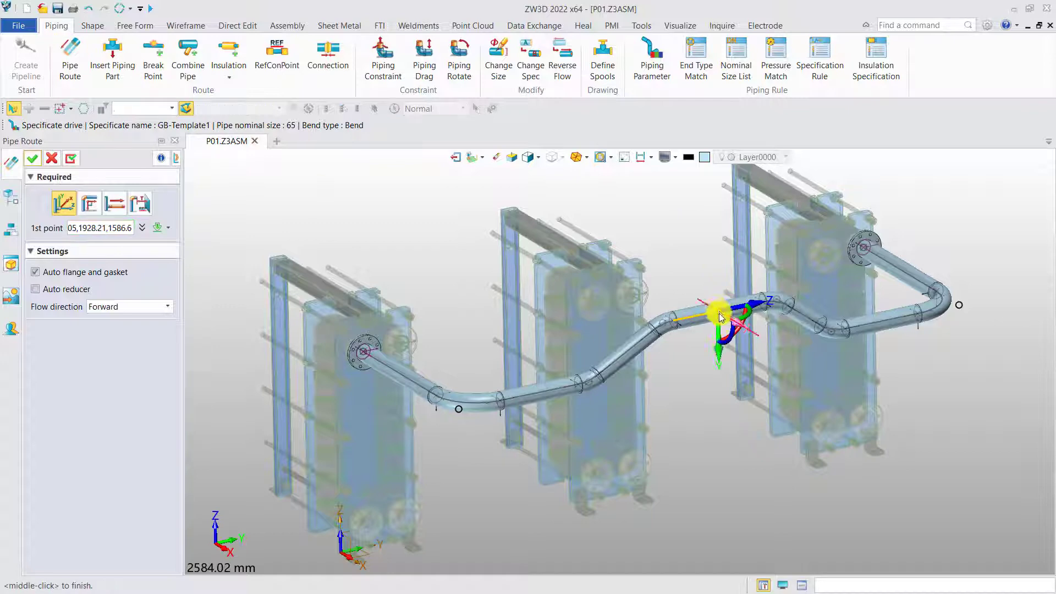
left_click(682, 230)
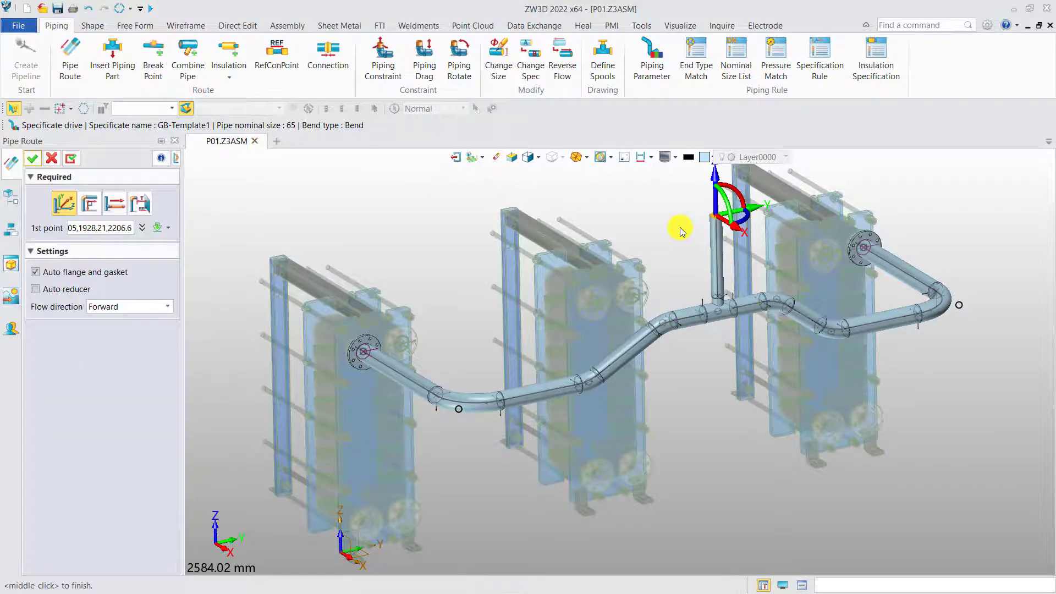
left_click(625, 192)
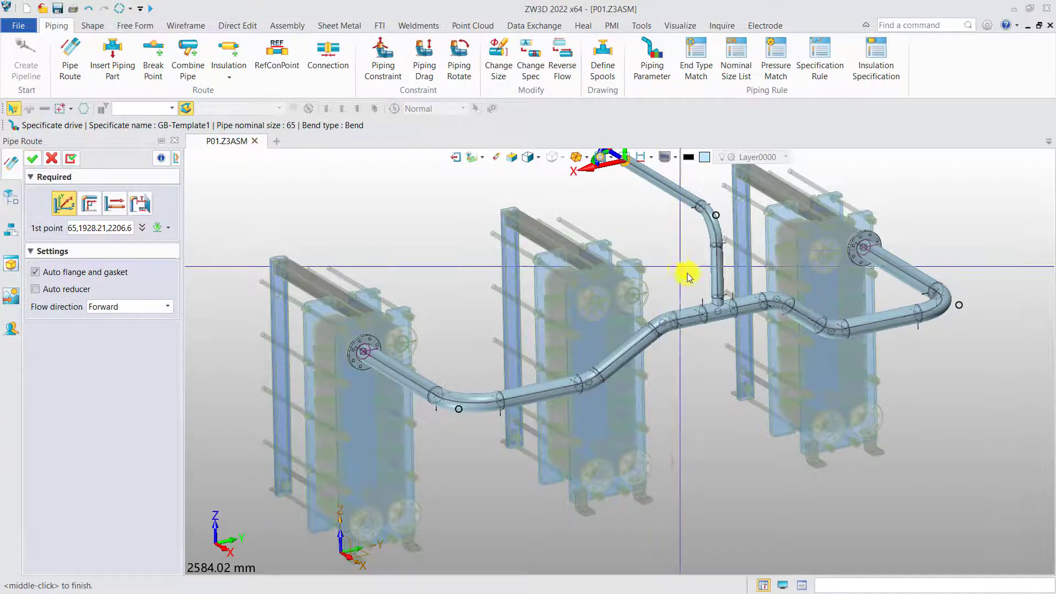
scroll(747, 336, "up", 5)
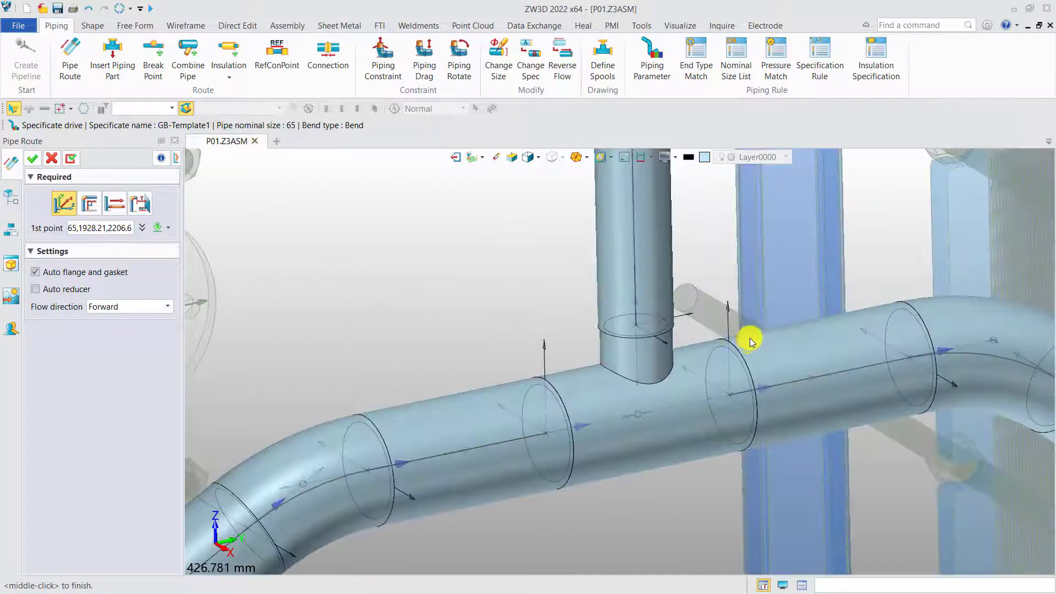
middle_click(682, 387)
key("ctrl+a")
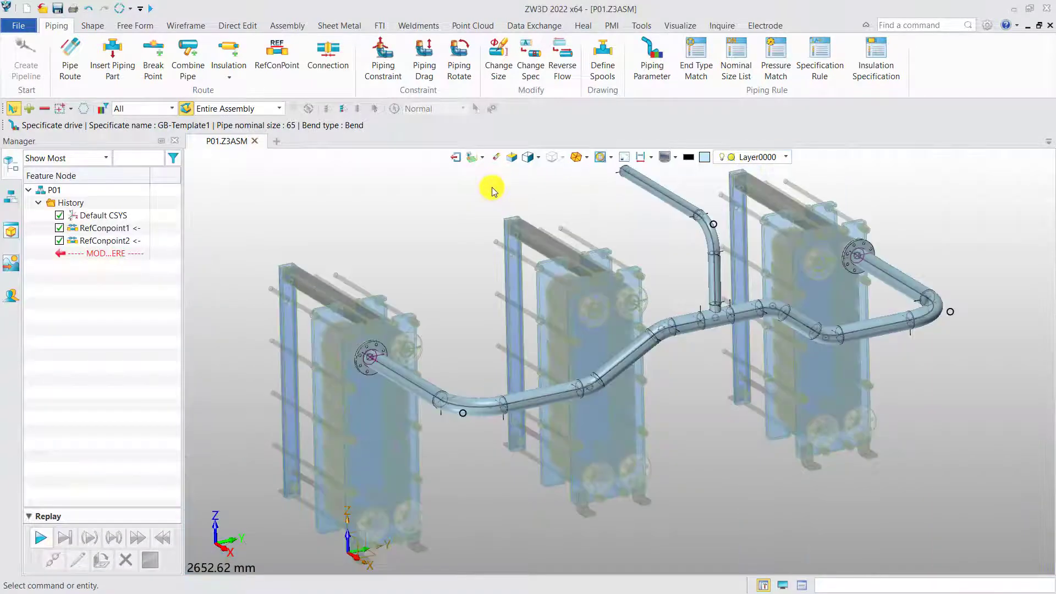
Insulate the branch pipe, elbow and vertical segment with green Calcium silicate, 30 thick
left_click(241, 59)
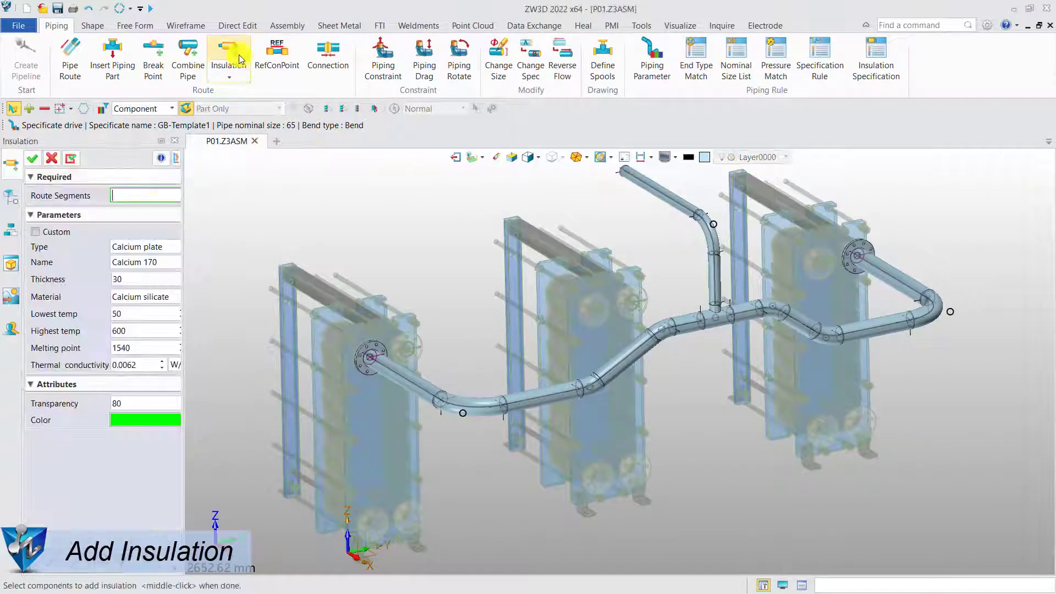
left_click(714, 242)
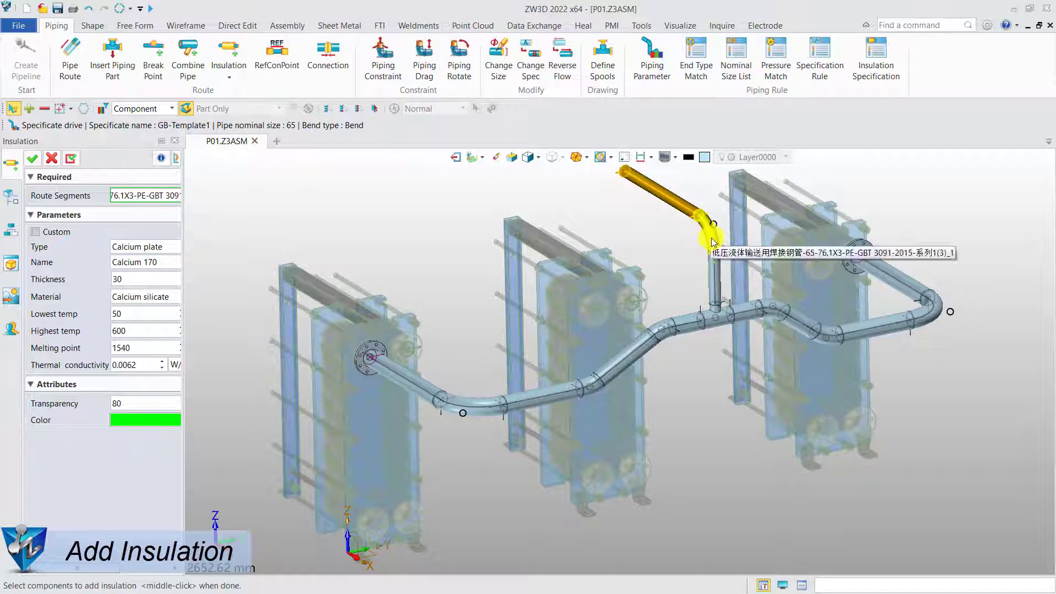
left_click(715, 273)
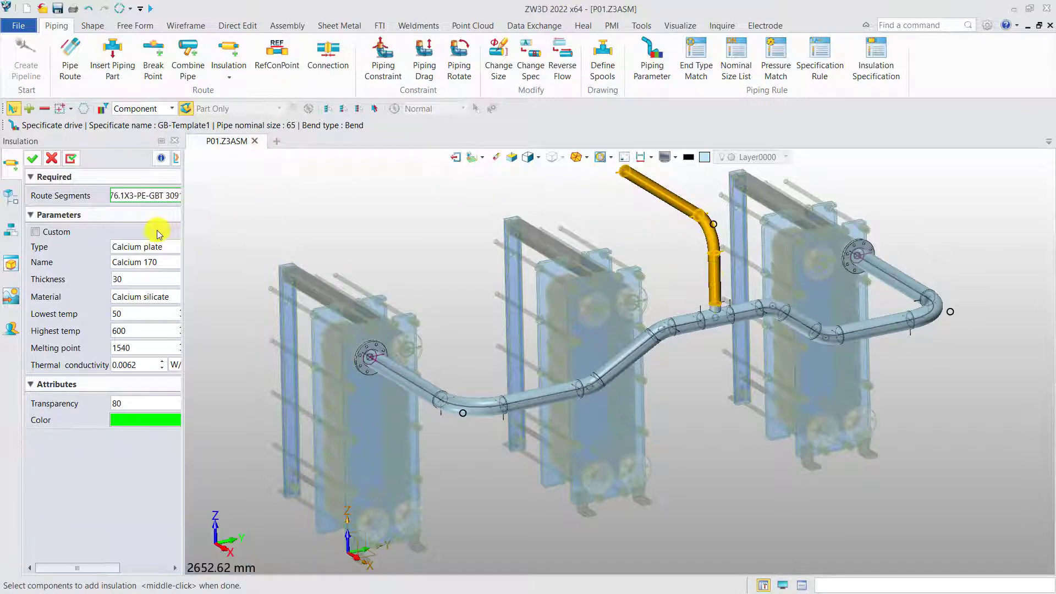
left_click(32, 158)
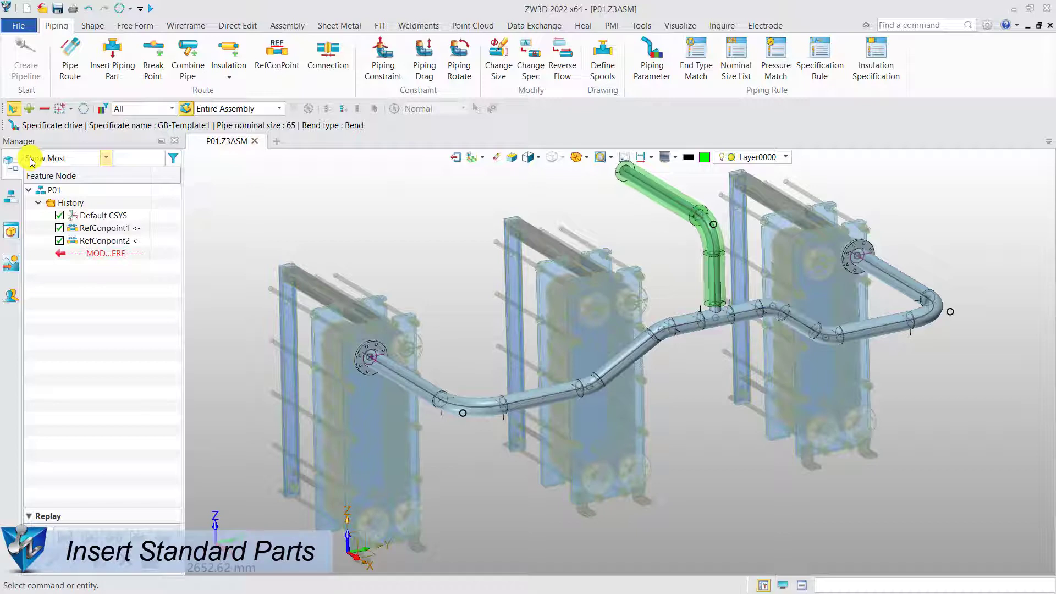
Insert a flanged Gate valve at the left cooler flange, rotated 180° so the handwheel points up
left_click(114, 76)
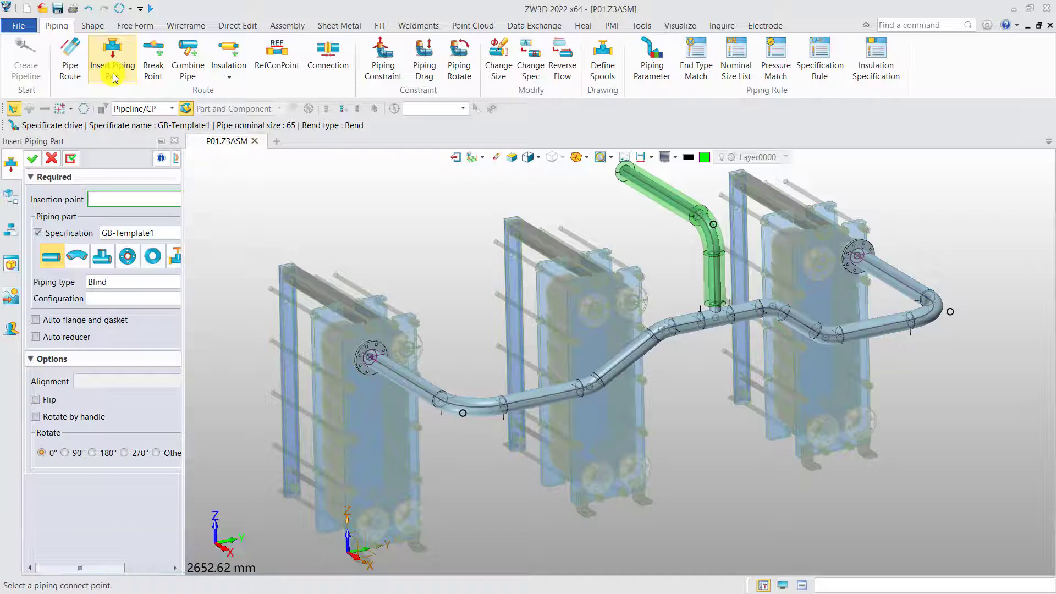
left_click(414, 383)
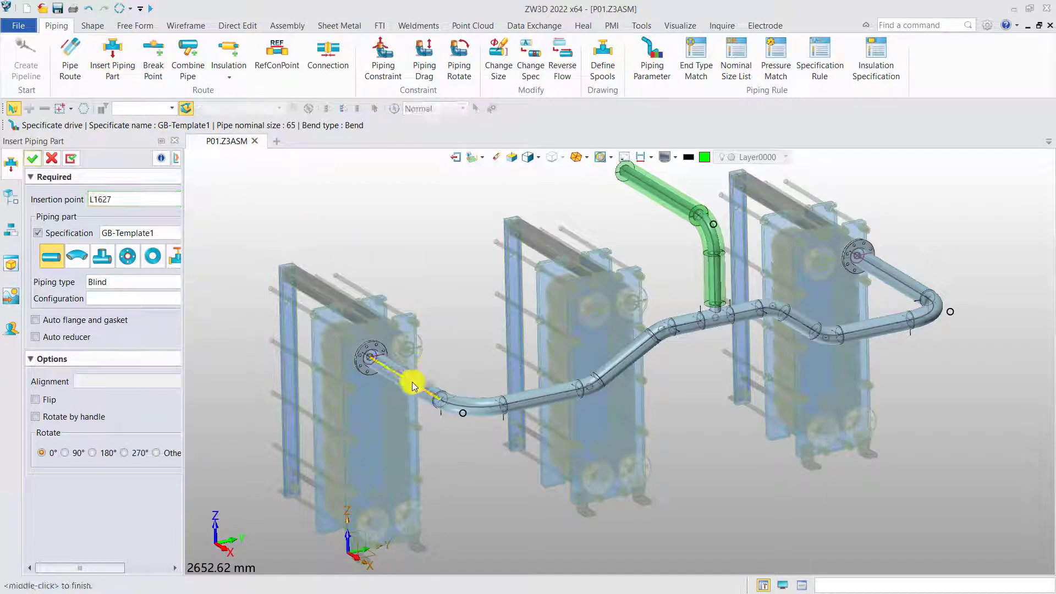
left_click(174, 257)
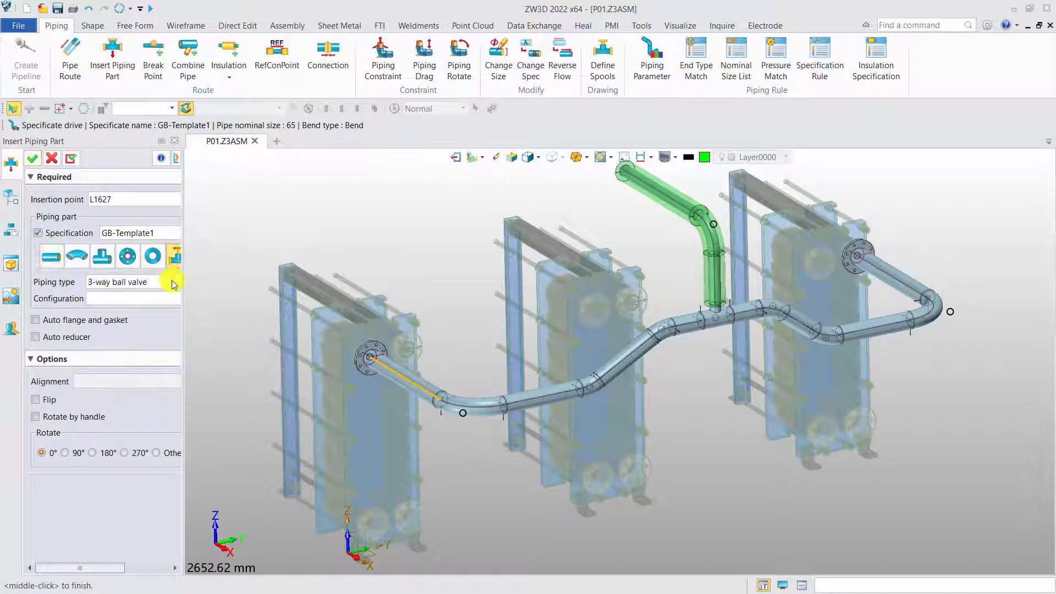
left_click(165, 282)
left_click_drag(242, 304, 245, 337)
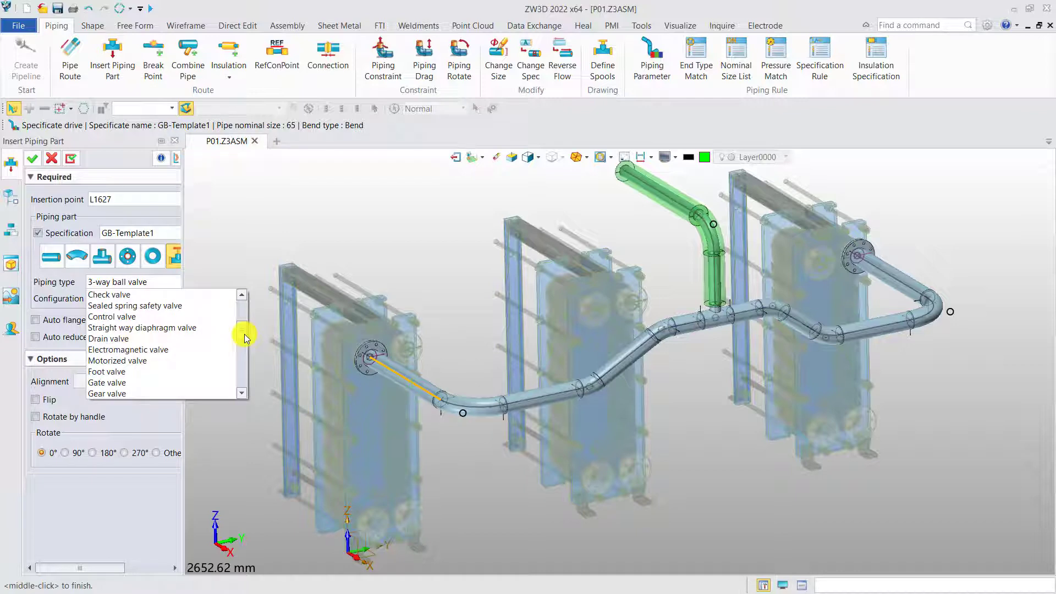
left_click(203, 381)
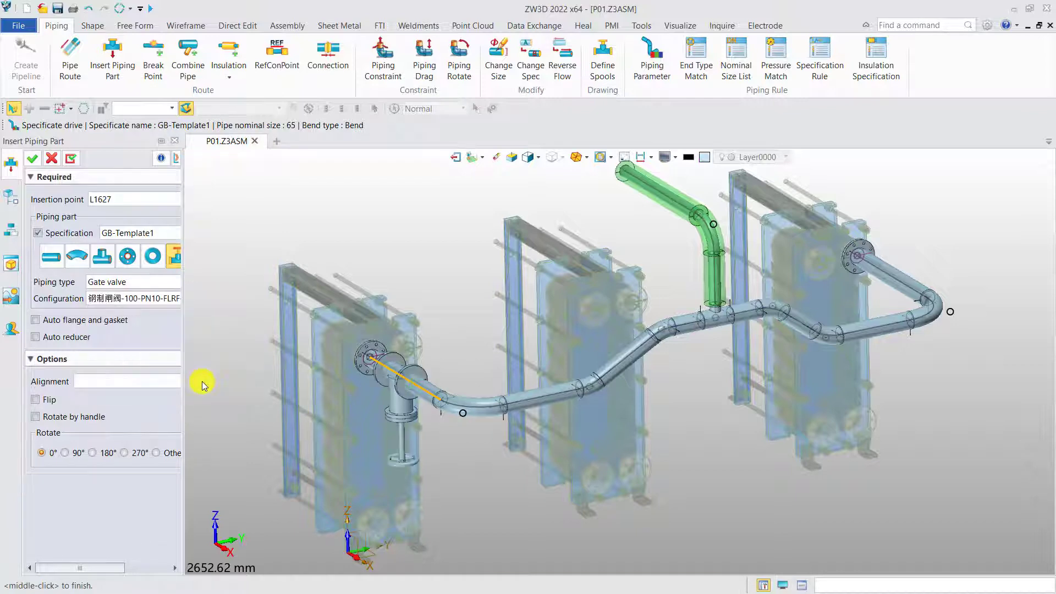
left_click(101, 454)
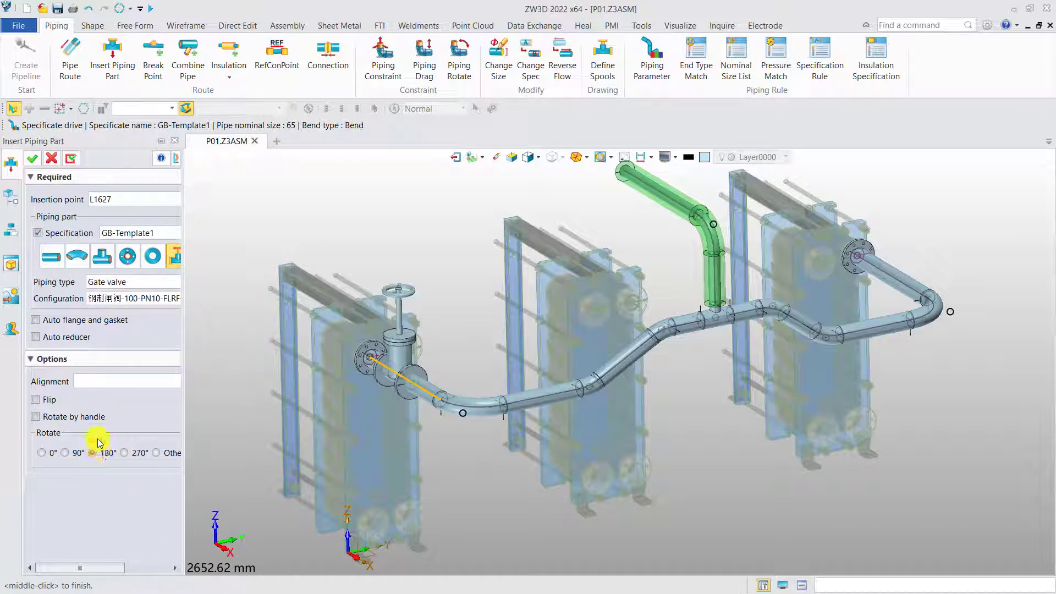
left_click(33, 158)
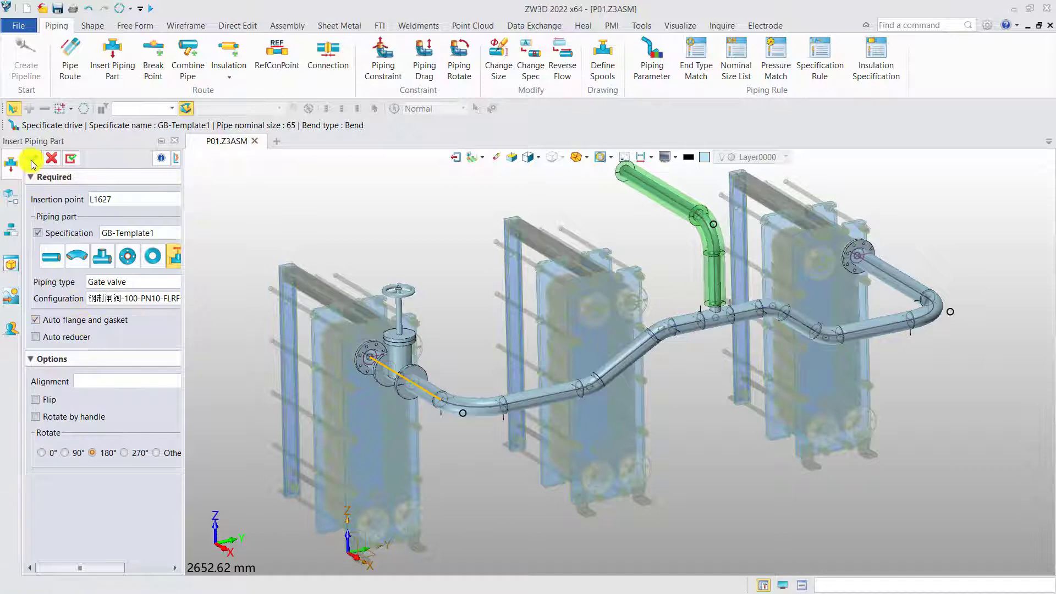
Insert a Gate valve on the pipe near the right cooler flange
left_click(112, 55)
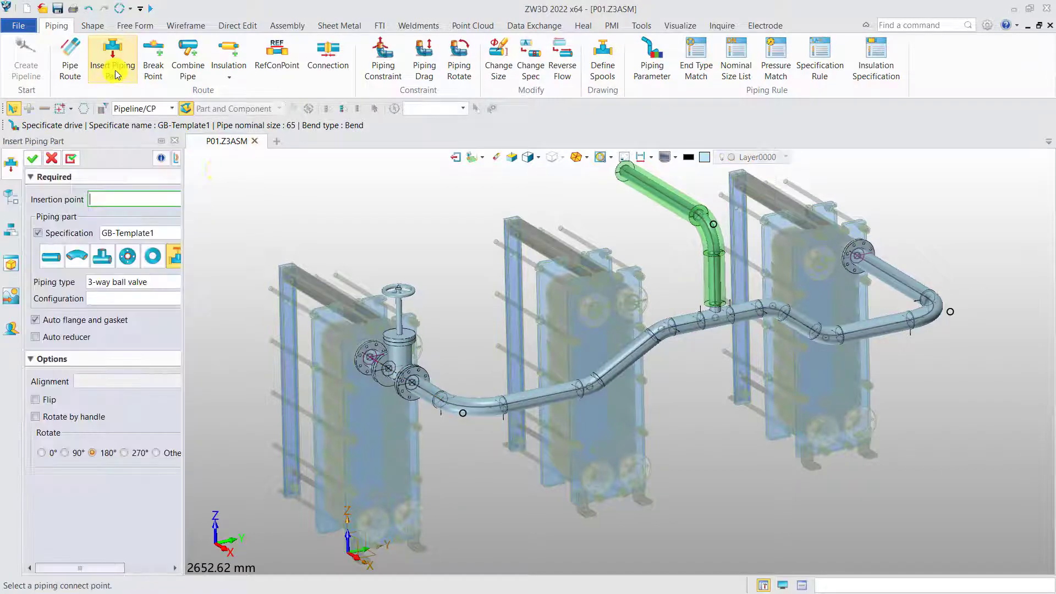
left_click(878, 263)
left_click(167, 283)
scroll(240, 315, "down", 10)
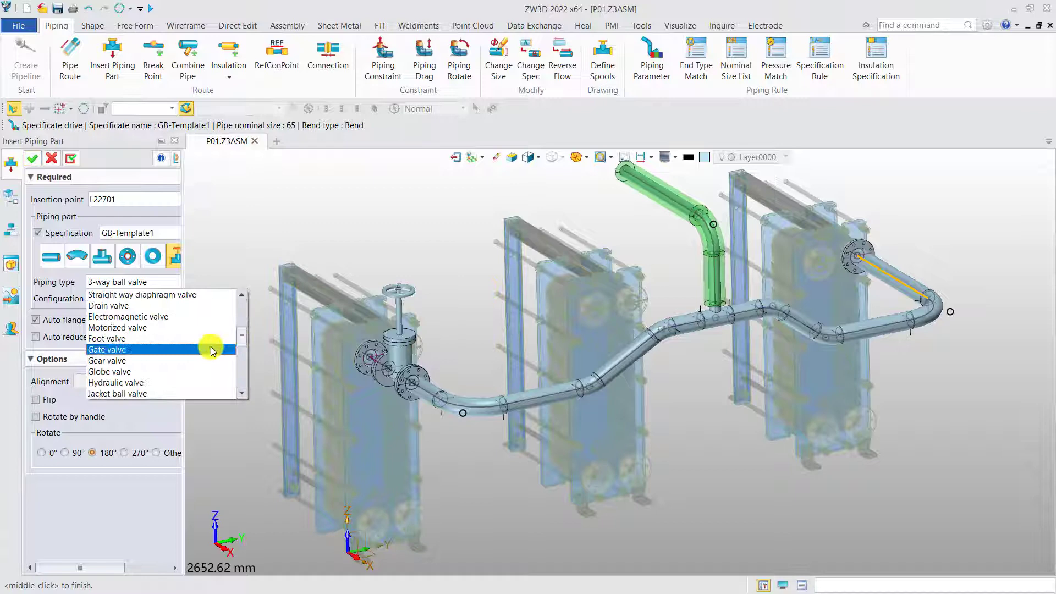
left_click(211, 346)
left_click(32, 159)
Insert a Gate valve at the open end of the green branch with rotation 0°
middle_click(71, 159)
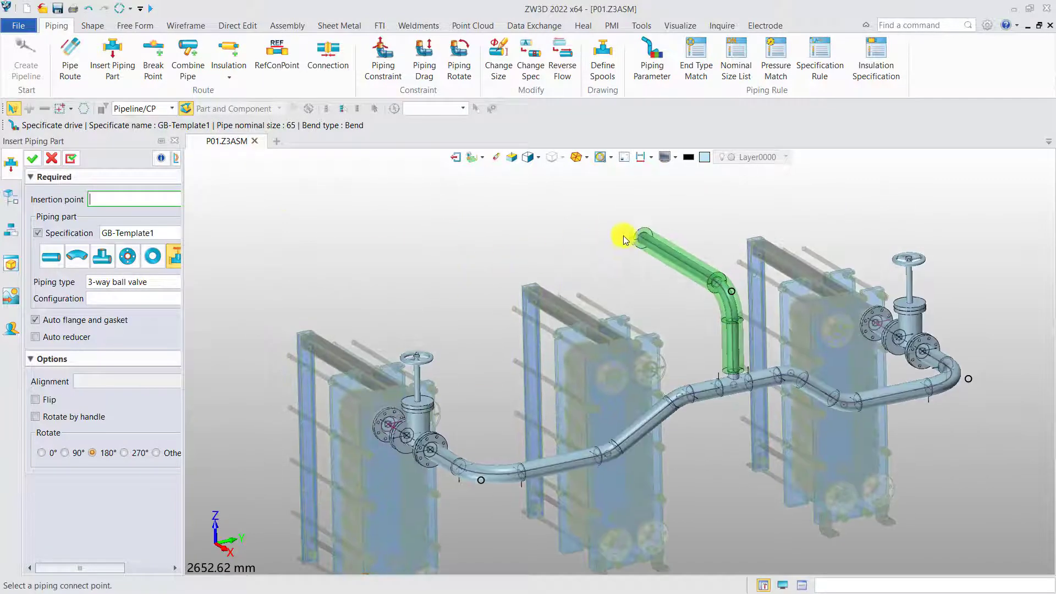
left_click(632, 238)
left_click(170, 279)
scroll(237, 330, "down", 5)
left_click(231, 332)
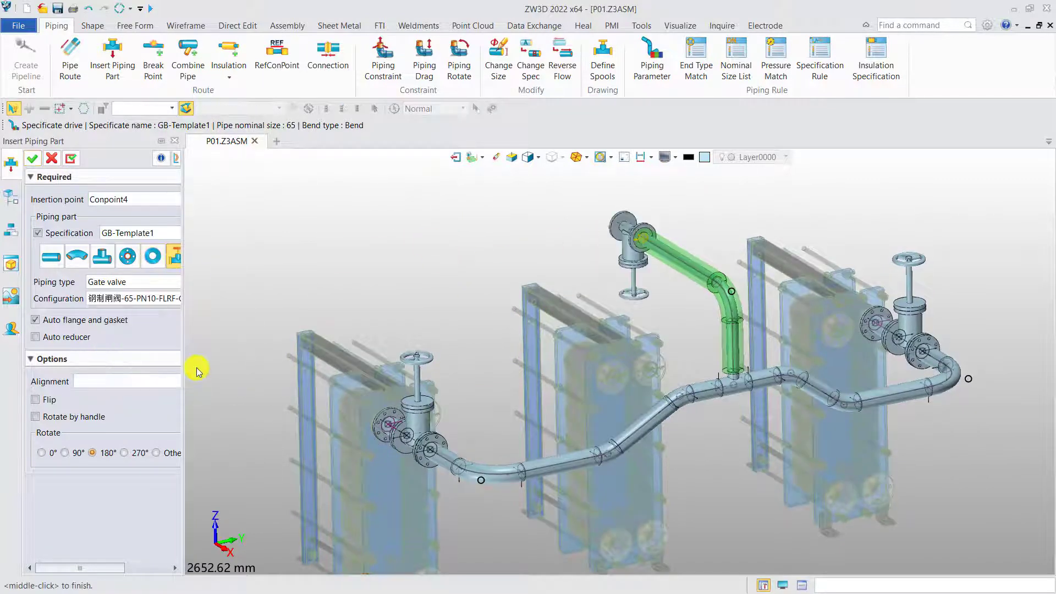
left_click(42, 452)
left_click(33, 159)
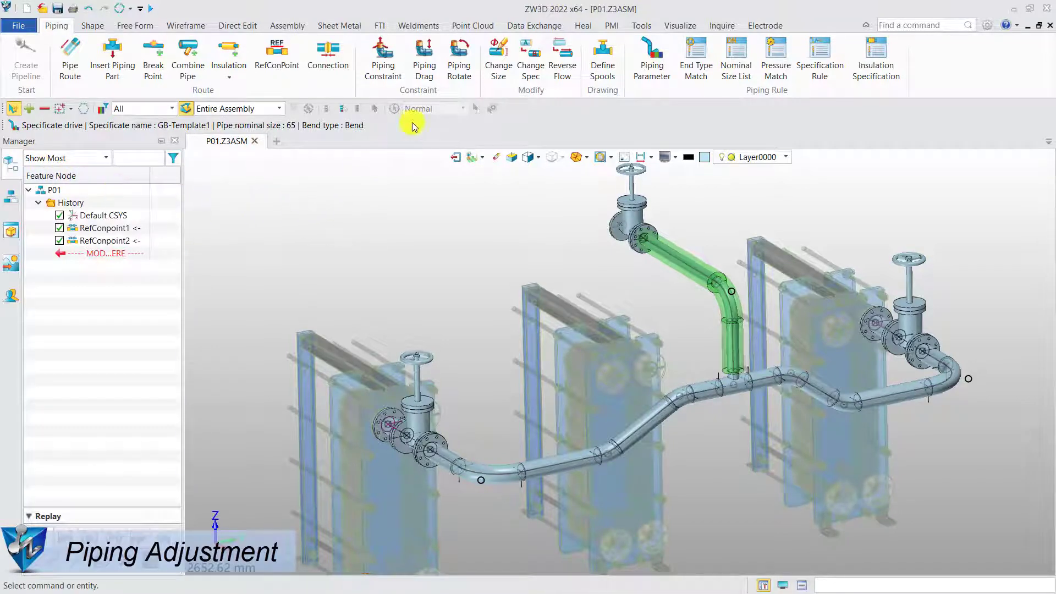
Drag the branch along the main pipe by -200 mm
left_click(424, 70)
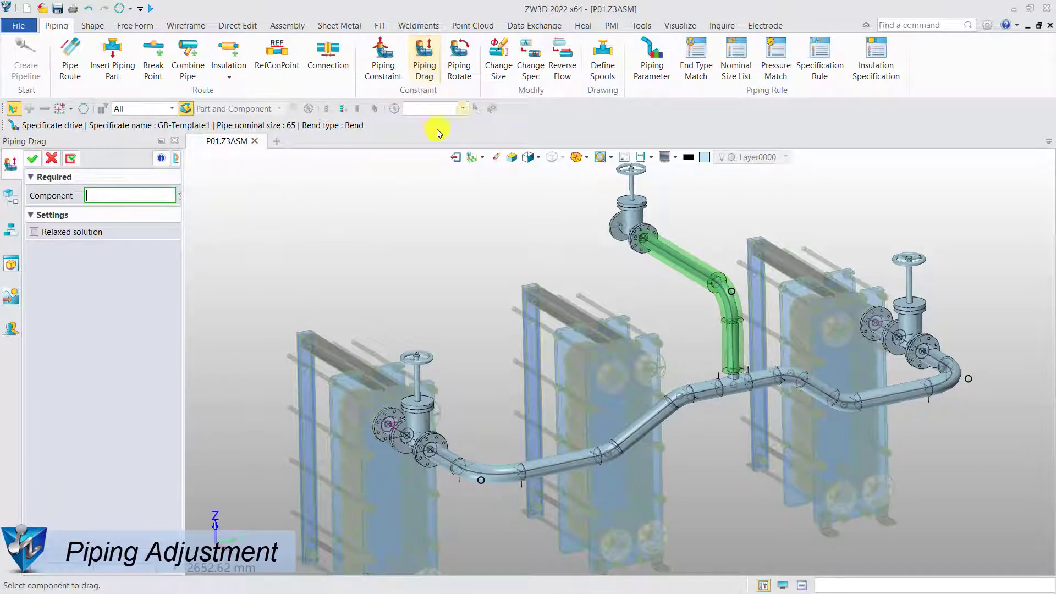
left_click(708, 387)
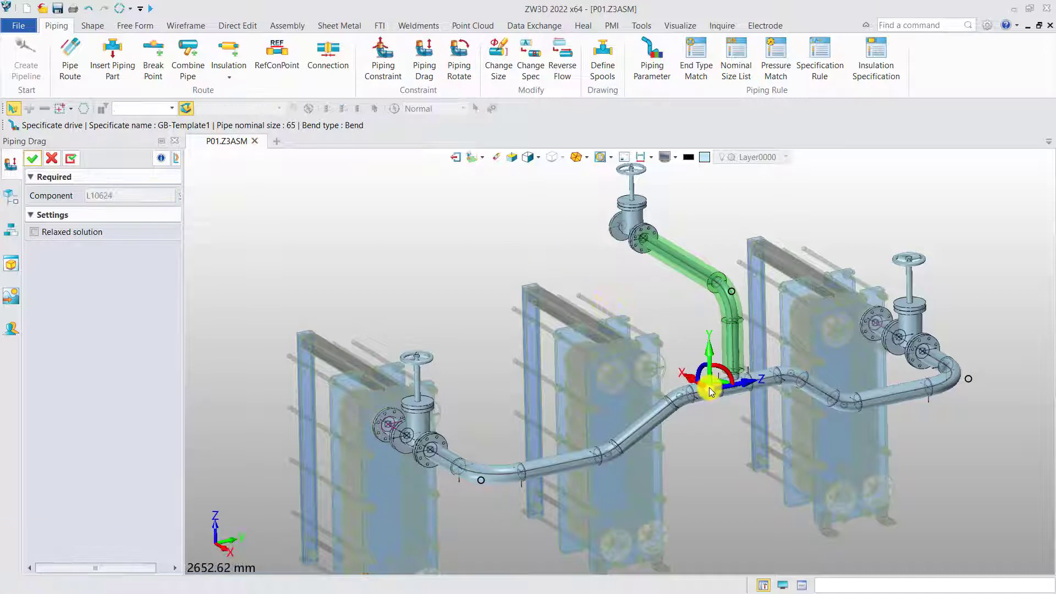
left_click_drag(703, 394, 708, 400)
type("-200")
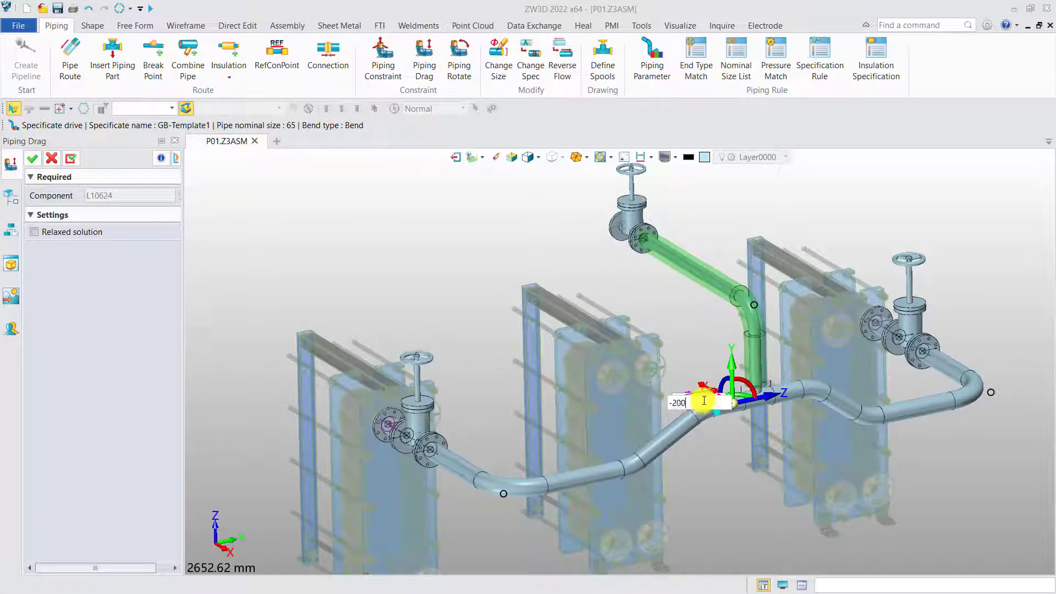
key("Return")
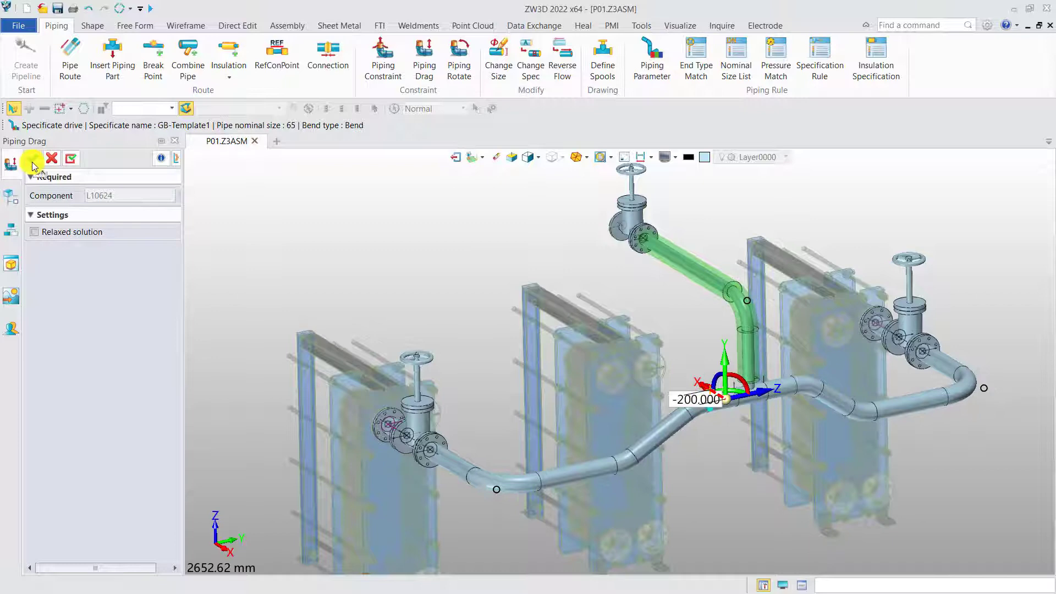
left_click(33, 159)
Rotate the gate valve at the branch's top end to a new angle
left_click(459, 61)
left_click(471, 158)
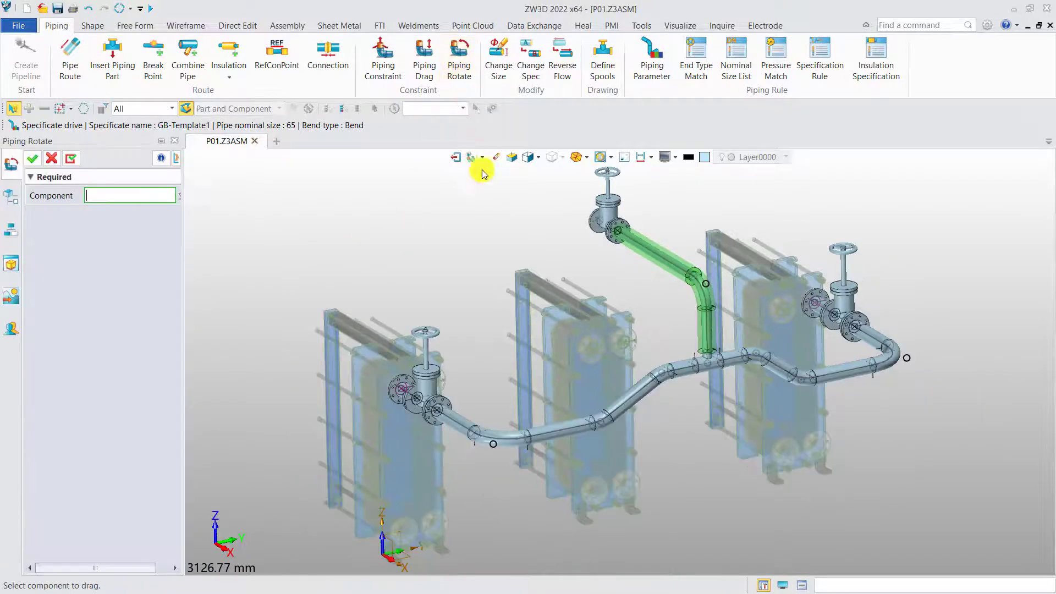
left_click(587, 216)
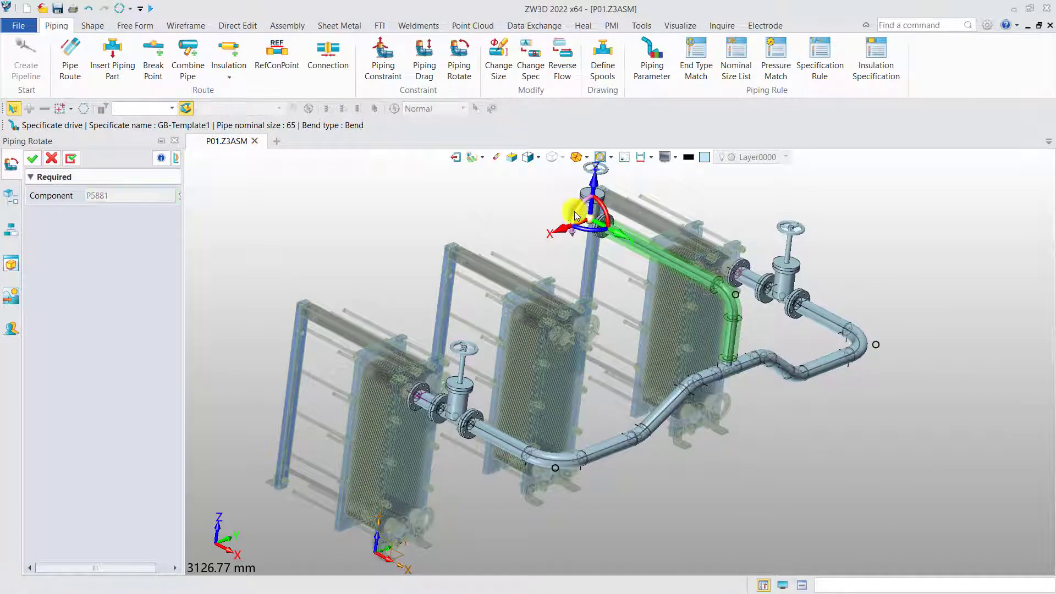
key("Return")
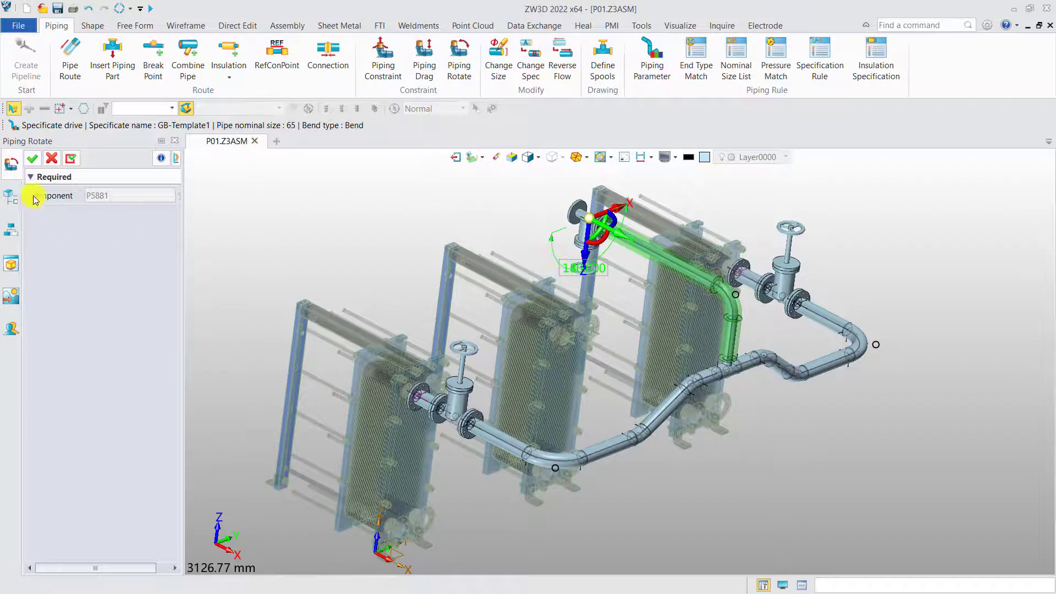
left_click(32, 159)
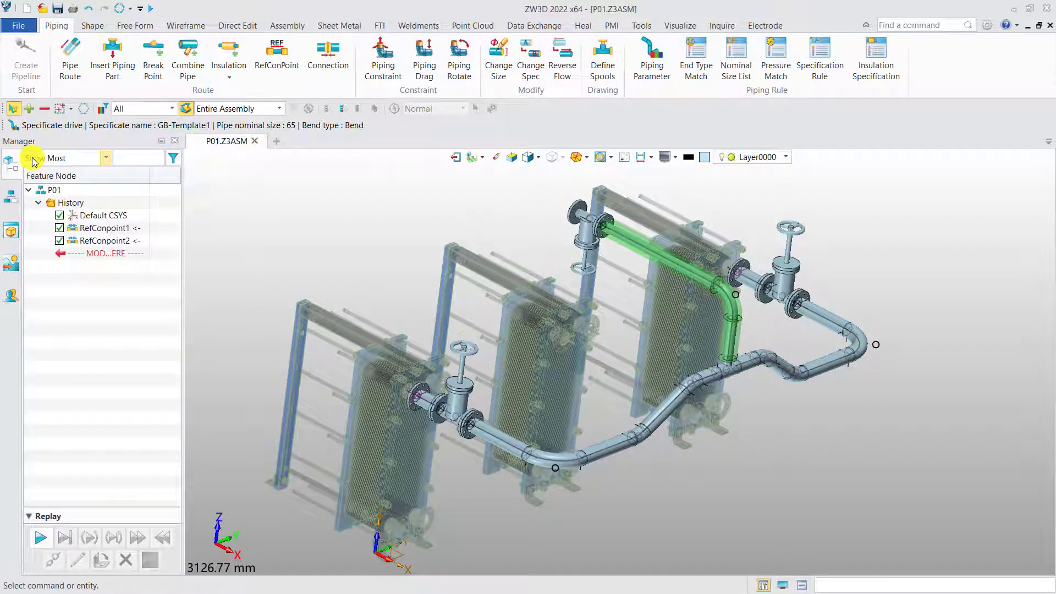
Batch-resize the branch pipes and valve, keeping size 100 and changing 65 to 80
right_click_drag(386, 238, 369, 233)
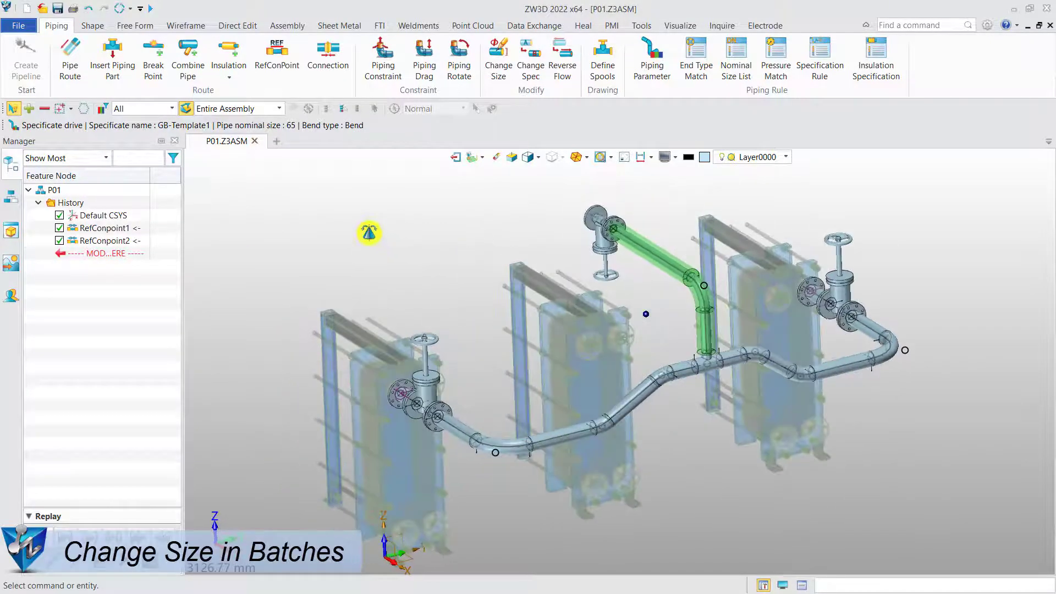
left_click(506, 72)
left_click(640, 244)
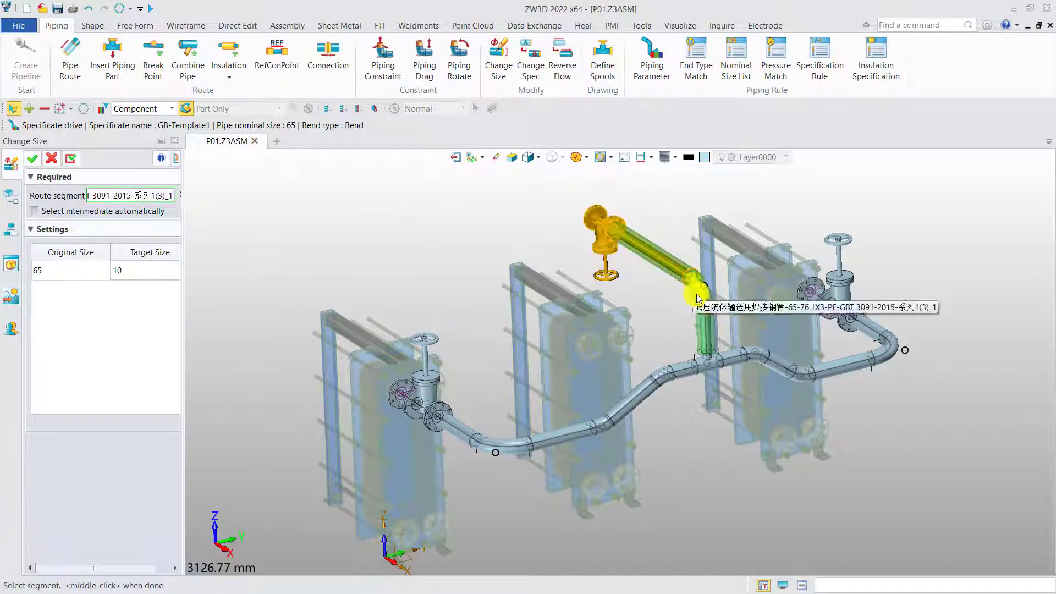
left_click(707, 369)
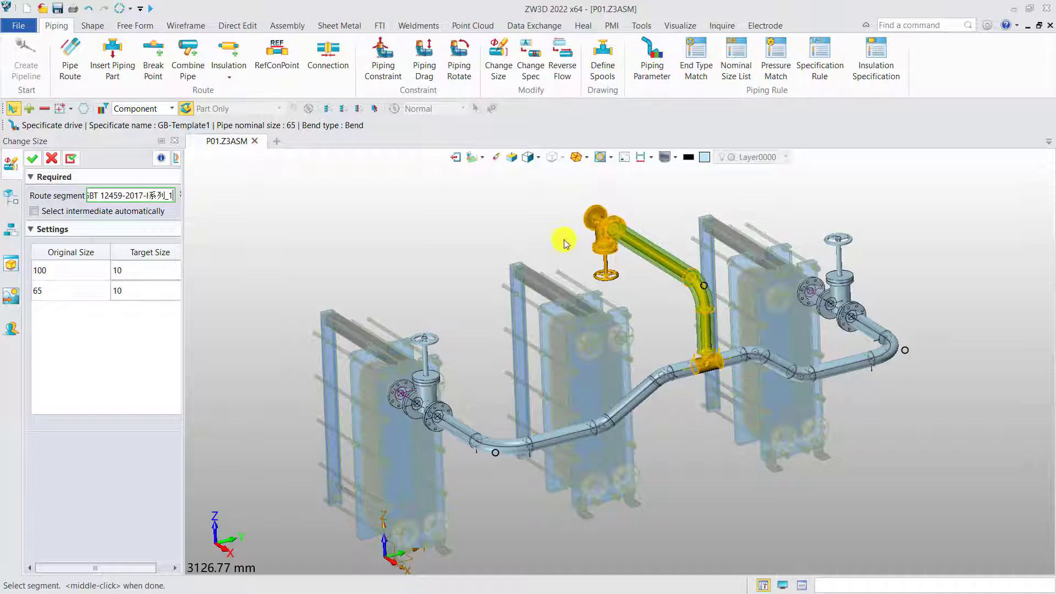
left_click(166, 266)
left_click(138, 406)
left_click(154, 292)
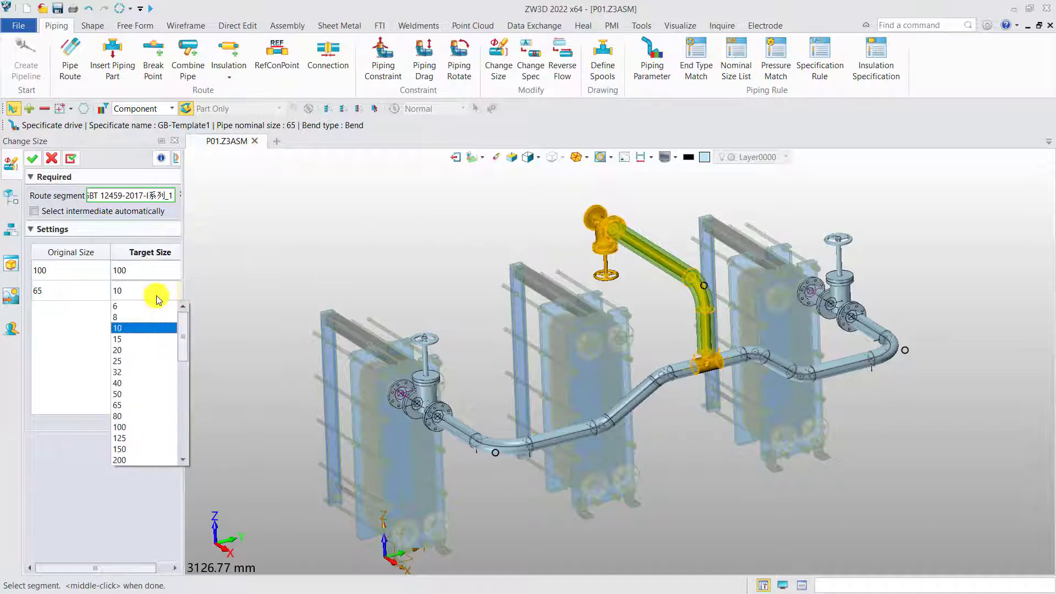
left_click(129, 416)
left_click(33, 159)
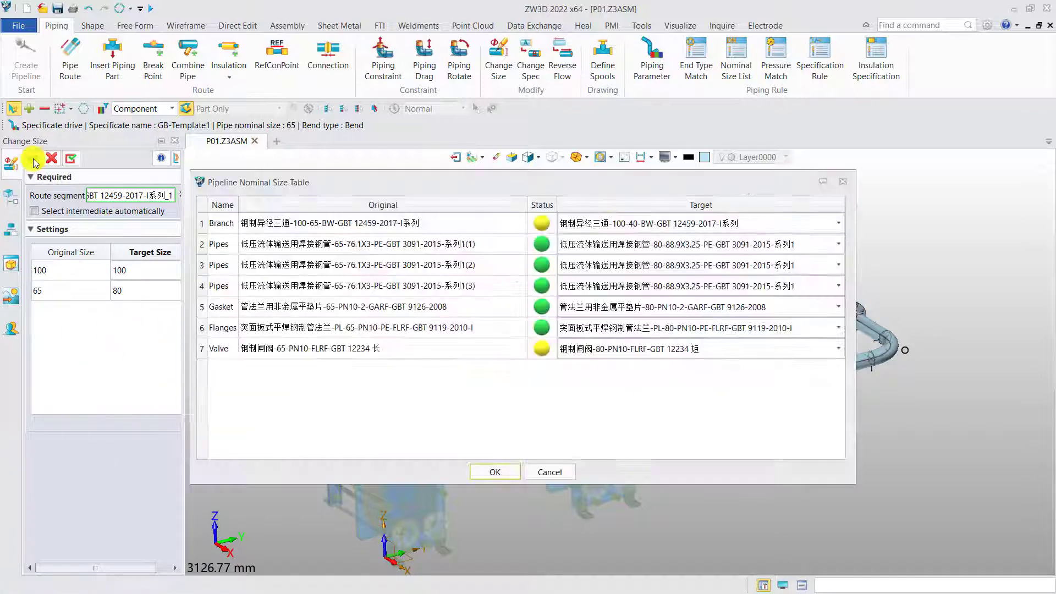
Replace the branch tee with a 100-80 reducing tee and accept the new sizes
left_click(677, 223)
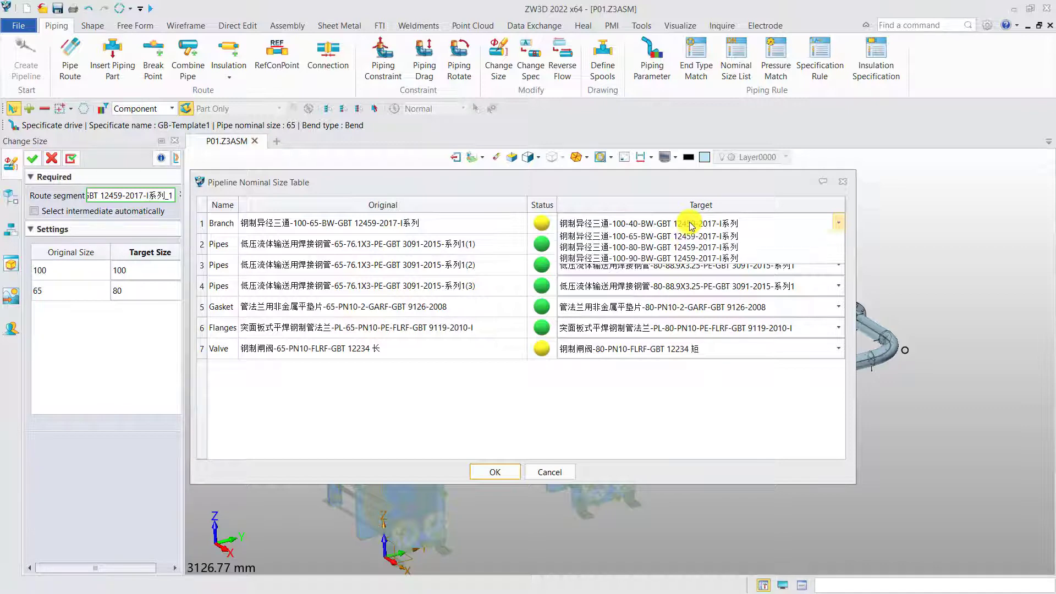
left_click(676, 272)
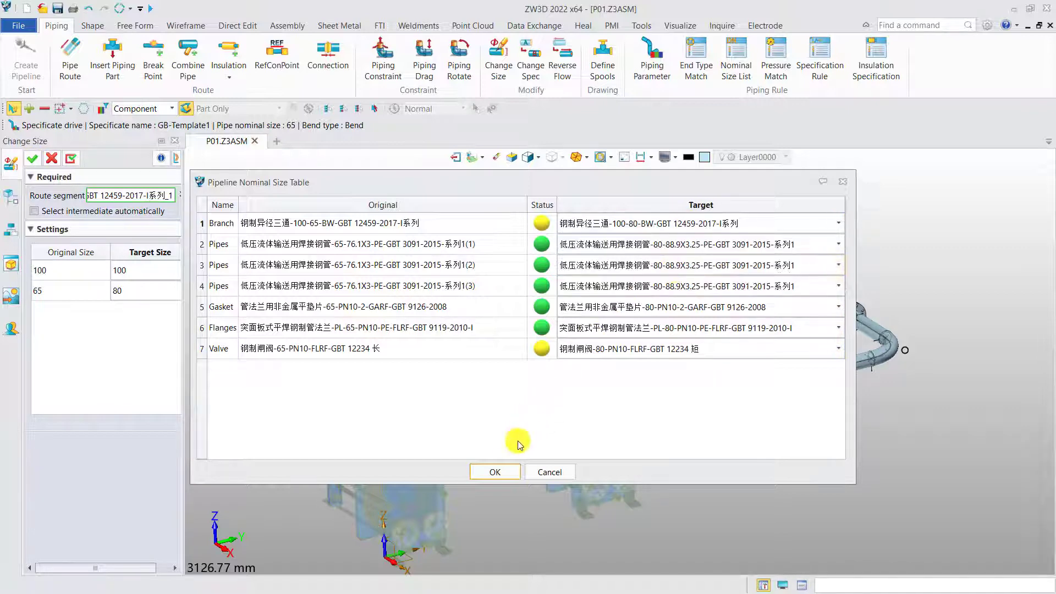
left_click(503, 473)
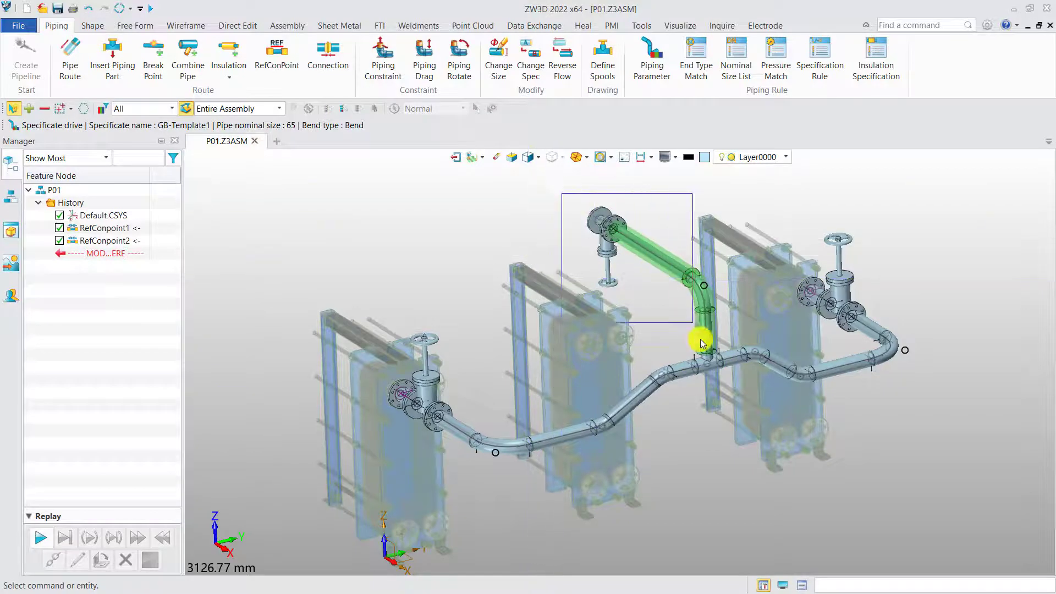
scroll(754, 404, "up", 3)
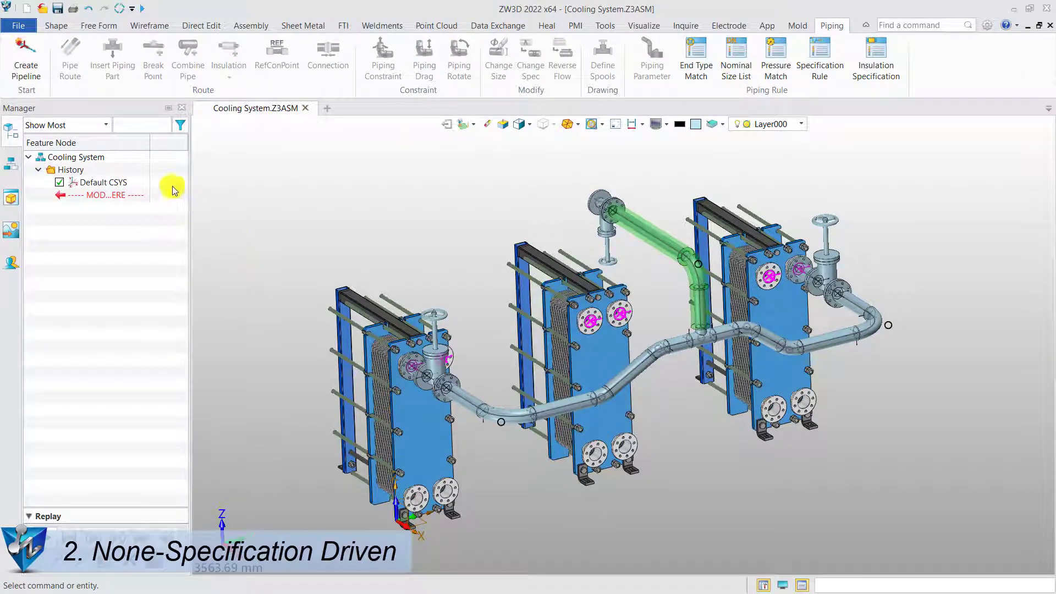
Name the new pipeline P02 with PIPE-GBT 27684-2011 pipe at nominal size 100
left_click(40, 88)
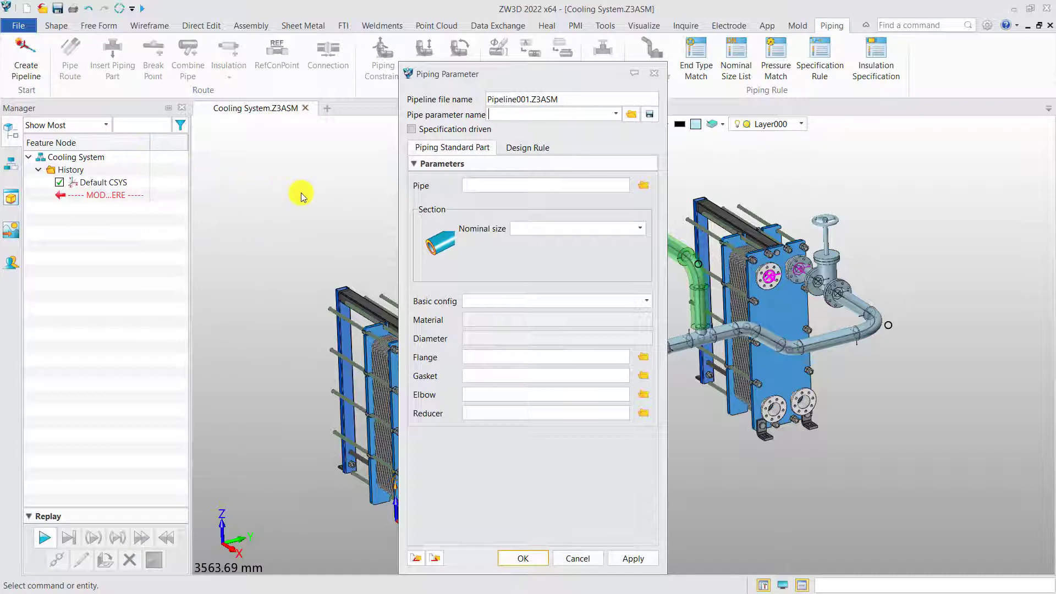
triple_click(575, 100)
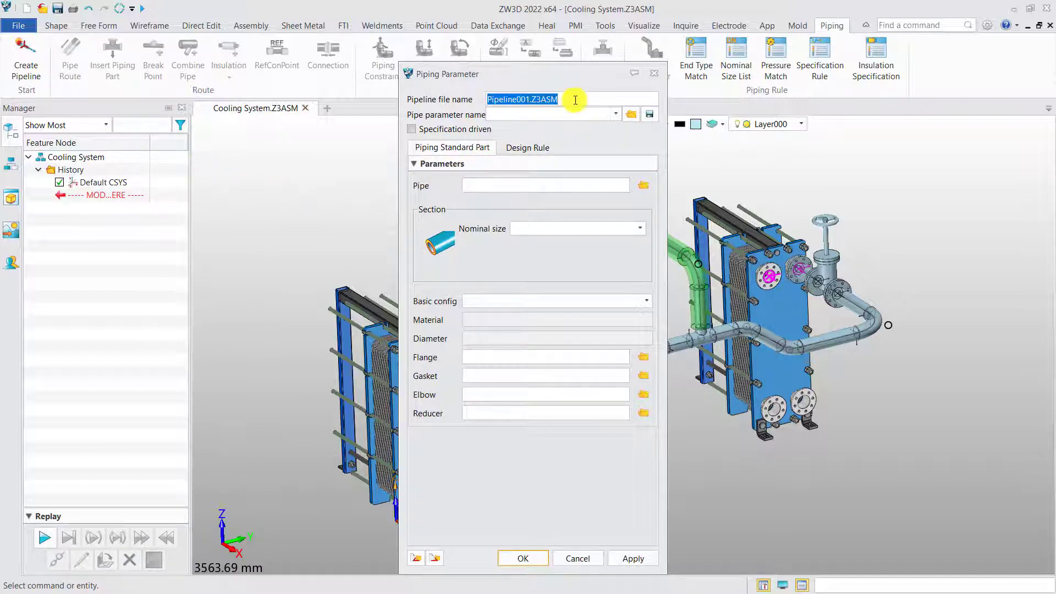
type("P02")
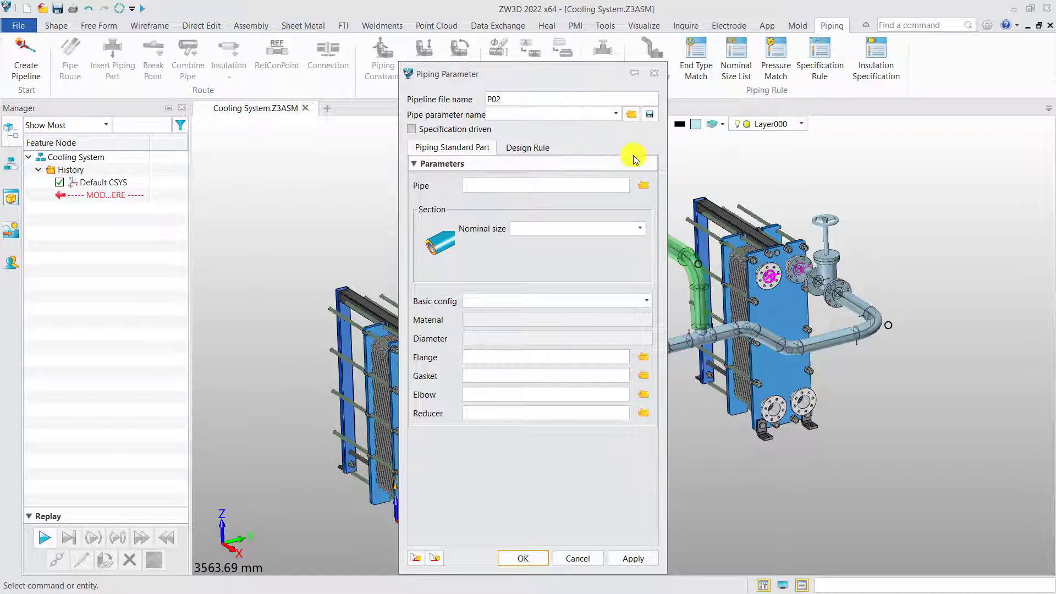
left_click(643, 186)
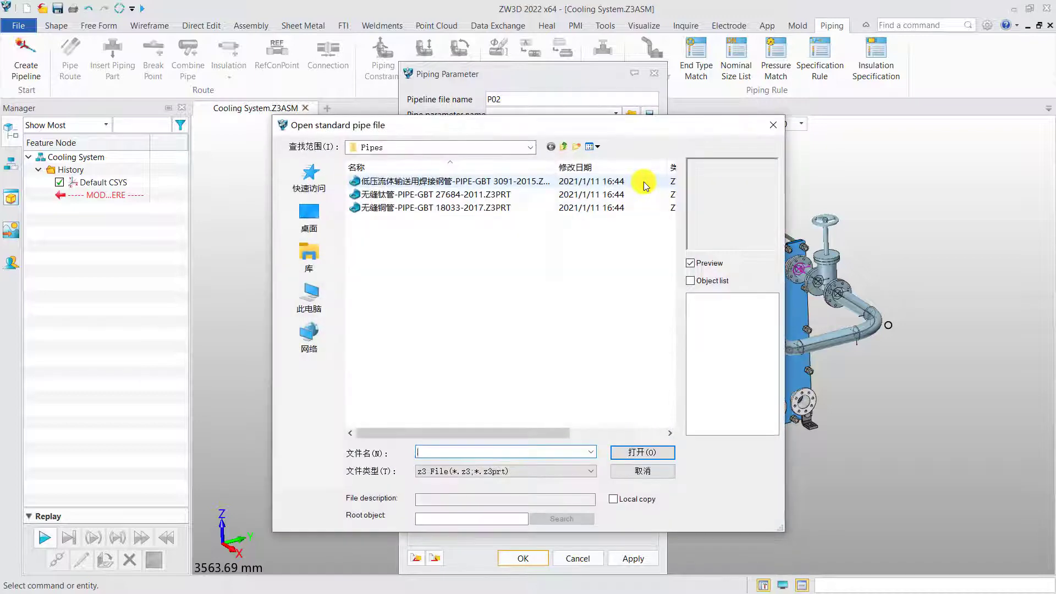
double_click(575, 194)
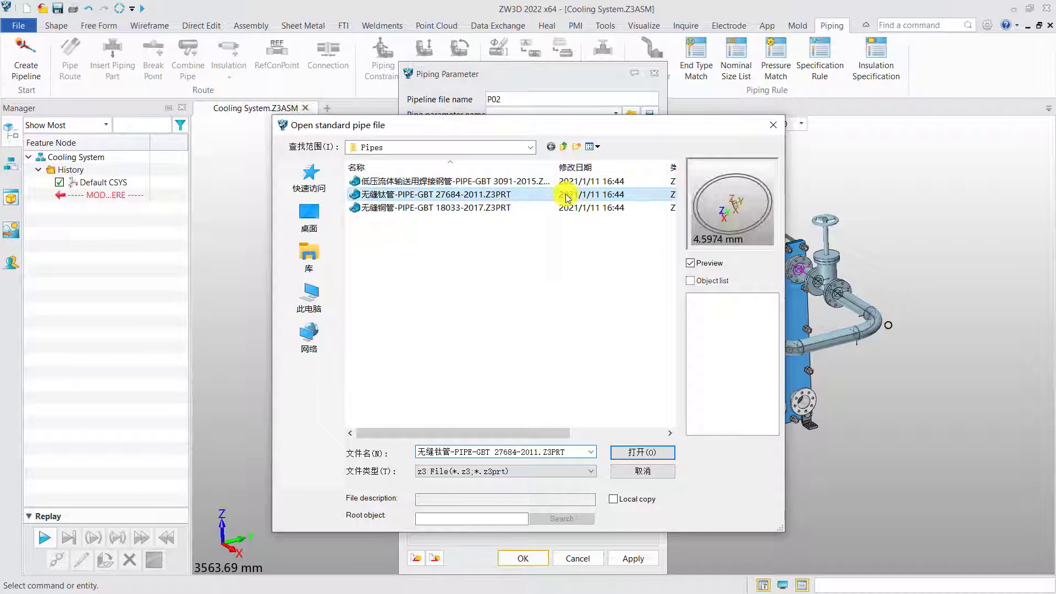
left_click(574, 222)
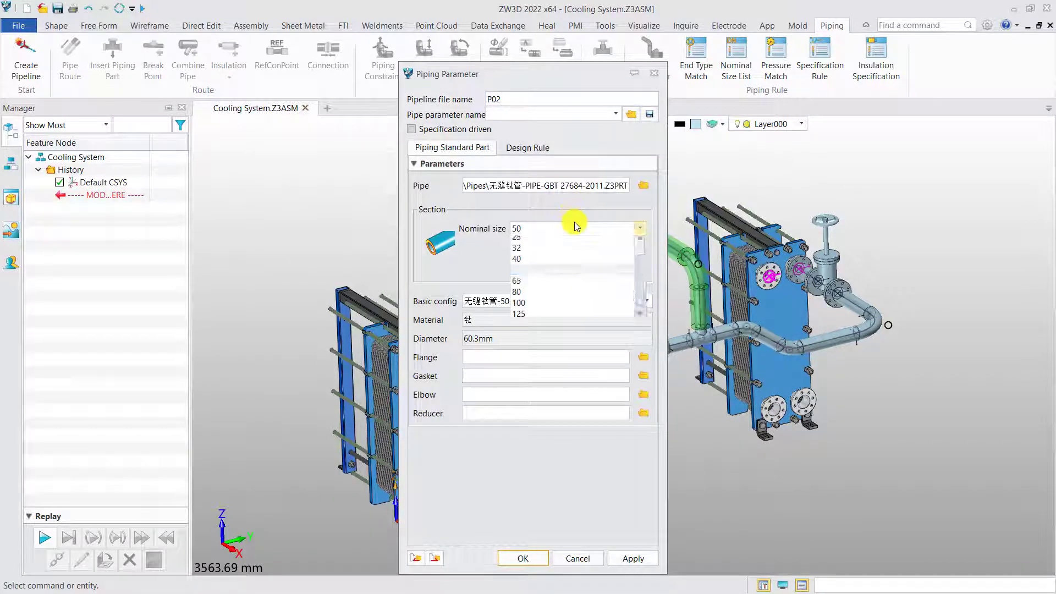
left_click(555, 319)
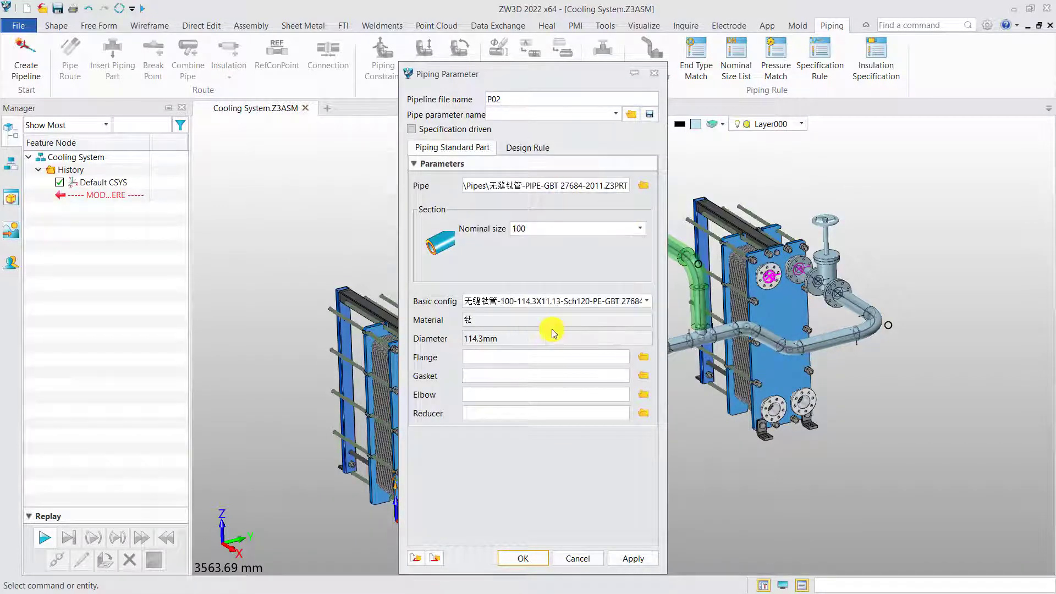
Assign the FLAN-GBT 9119-2010-FF flange and a gasket file, then accept the parameters
left_click(643, 357)
left_click(566, 275)
double_click(567, 275)
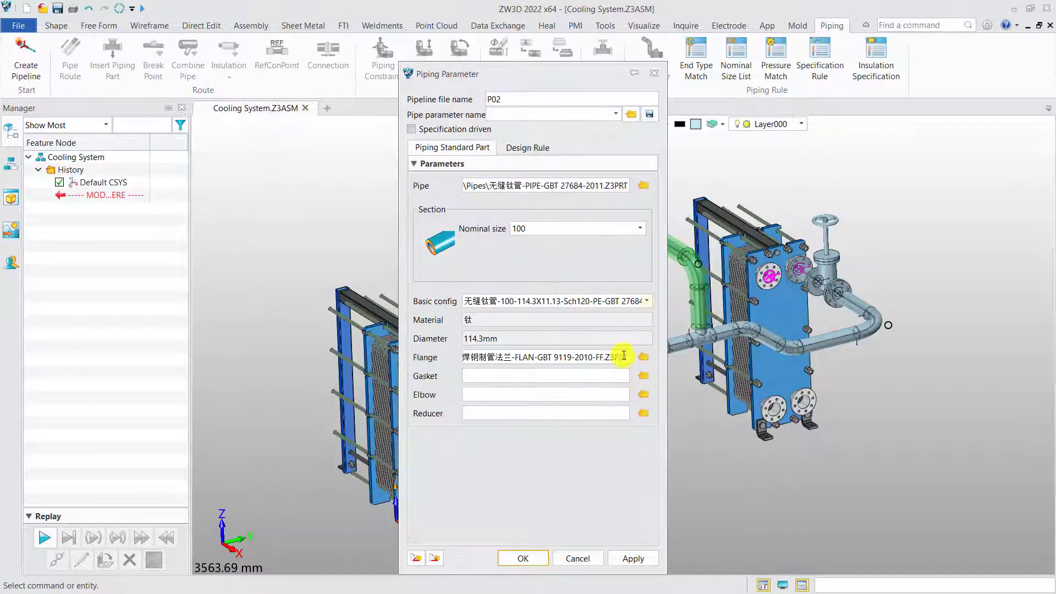
left_click(644, 377)
double_click(530, 250)
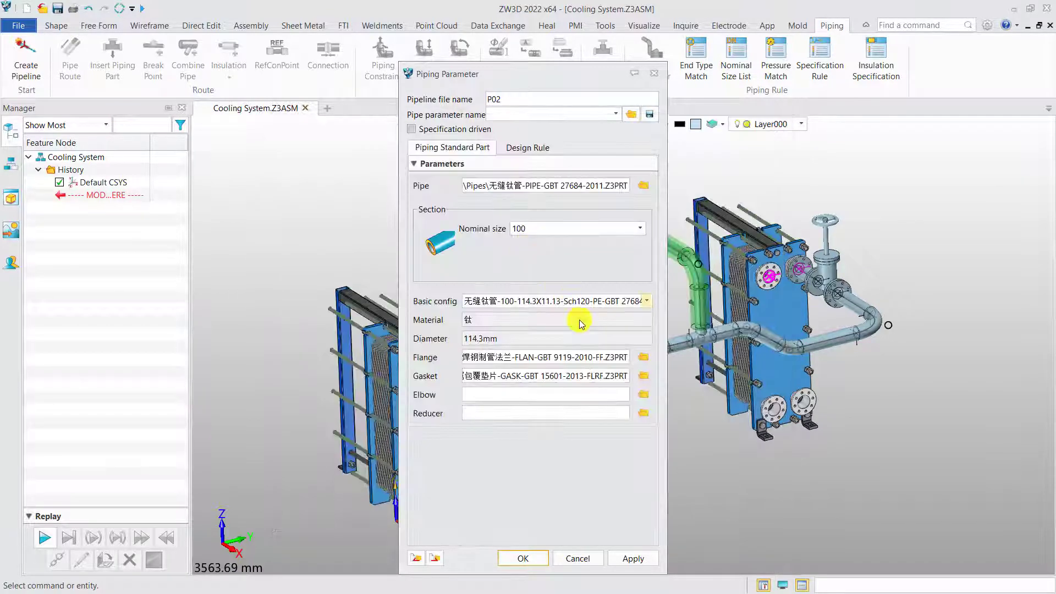
left_click(549, 557)
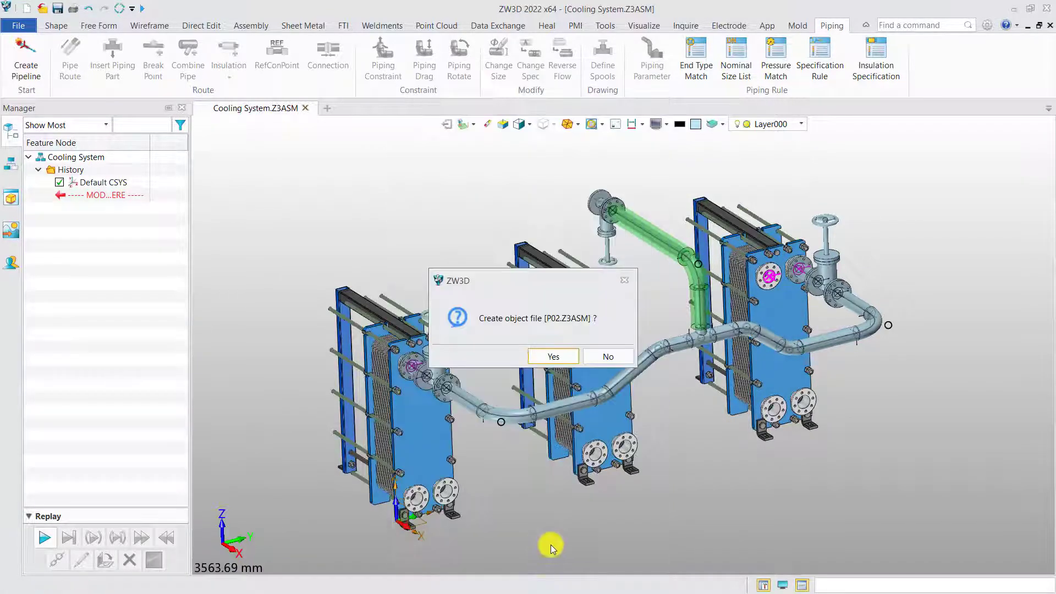
Create P02.Z3ASM and insert the Y-type valve FL part at its Conpoint2 connection point
left_click(547, 357)
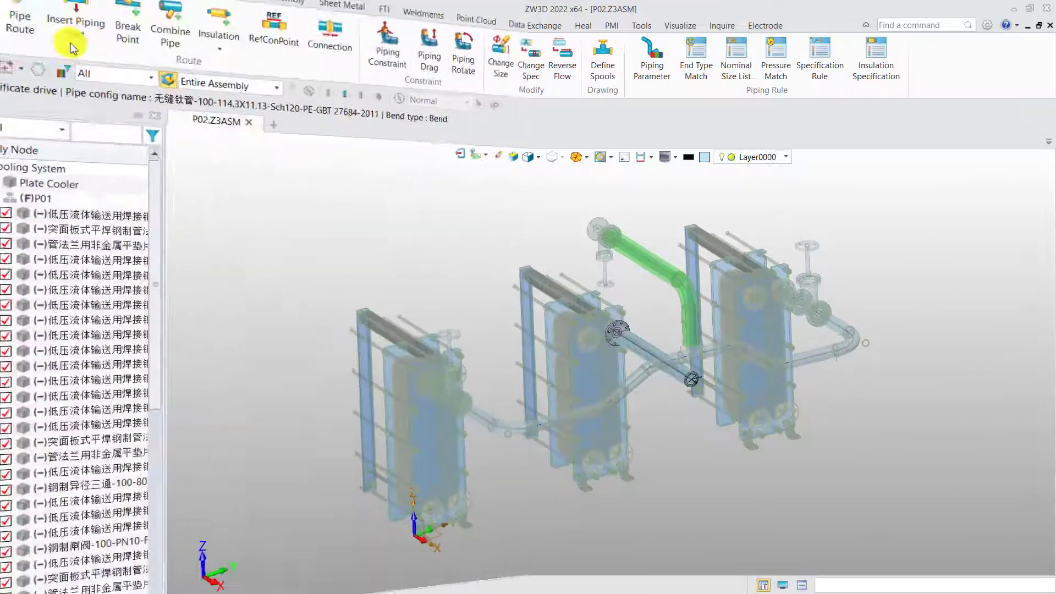
left_click(112, 55)
left_click(696, 385)
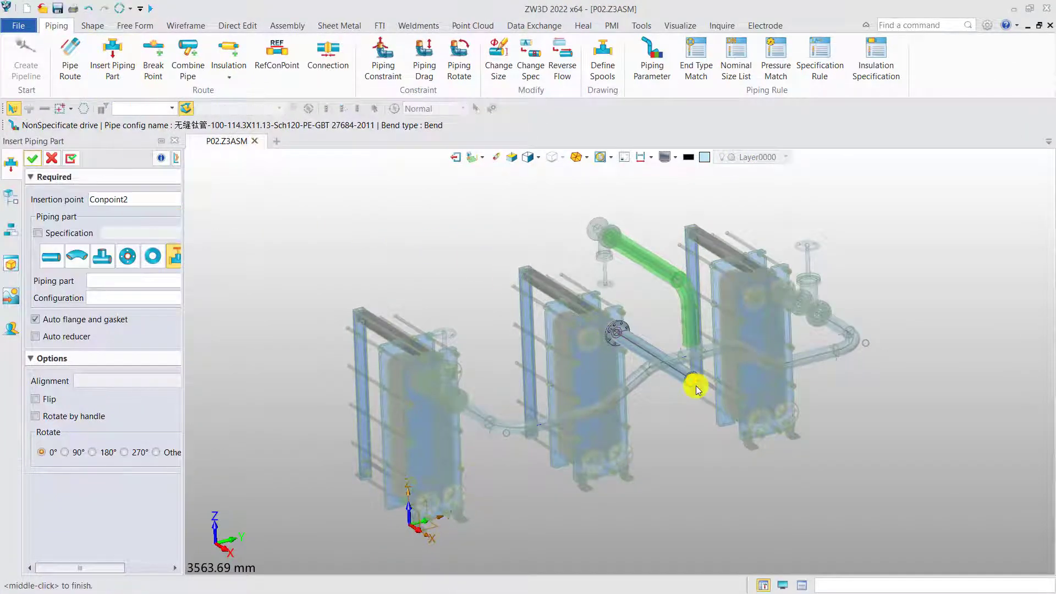
left_click_drag(181, 279, 236, 283)
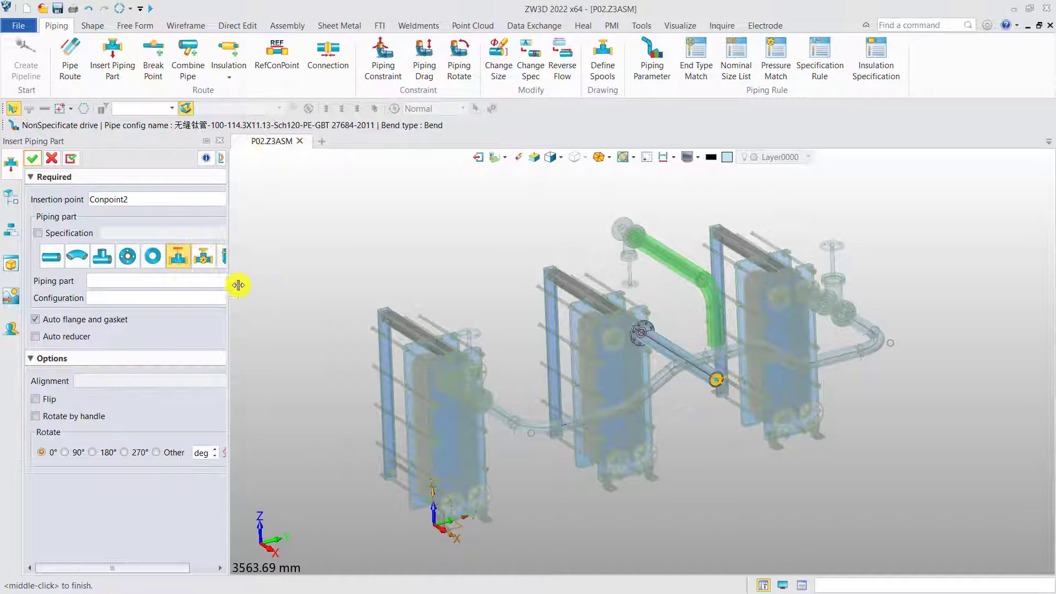
left_click(239, 281)
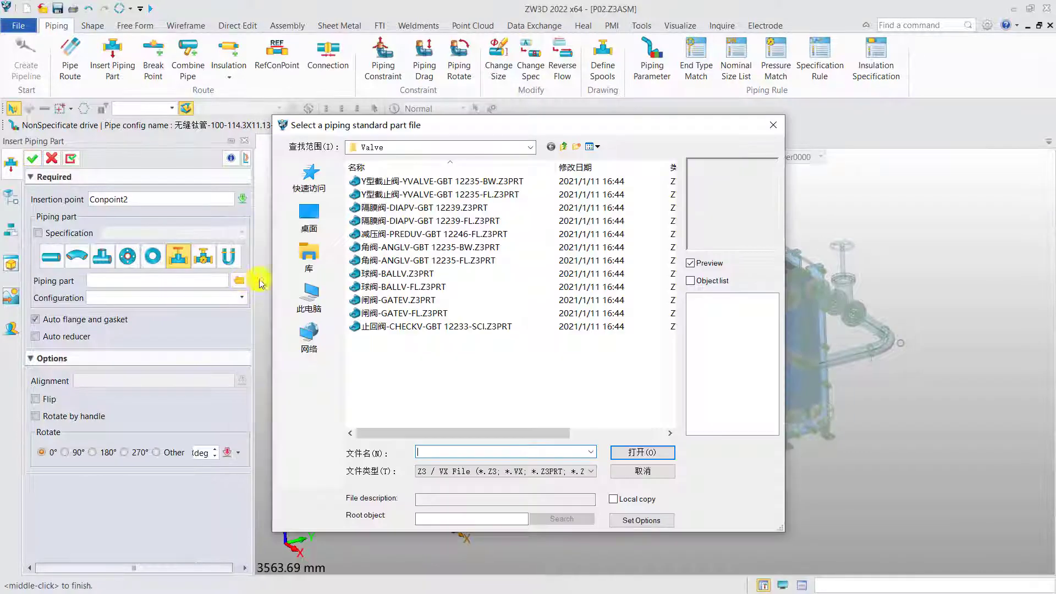
left_click(435, 195)
left_click(636, 449)
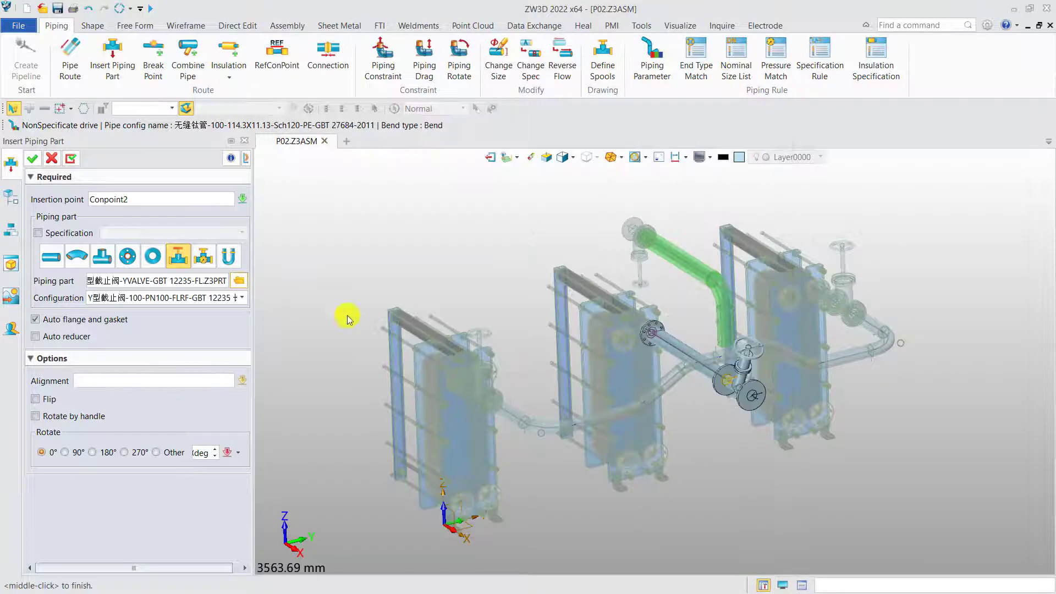
left_click(33, 159)
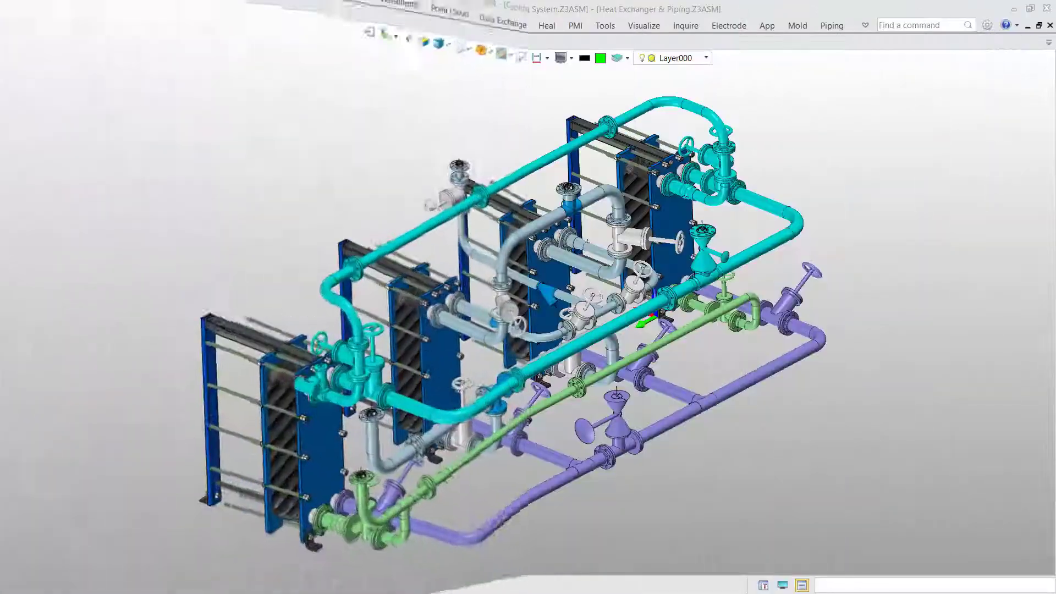